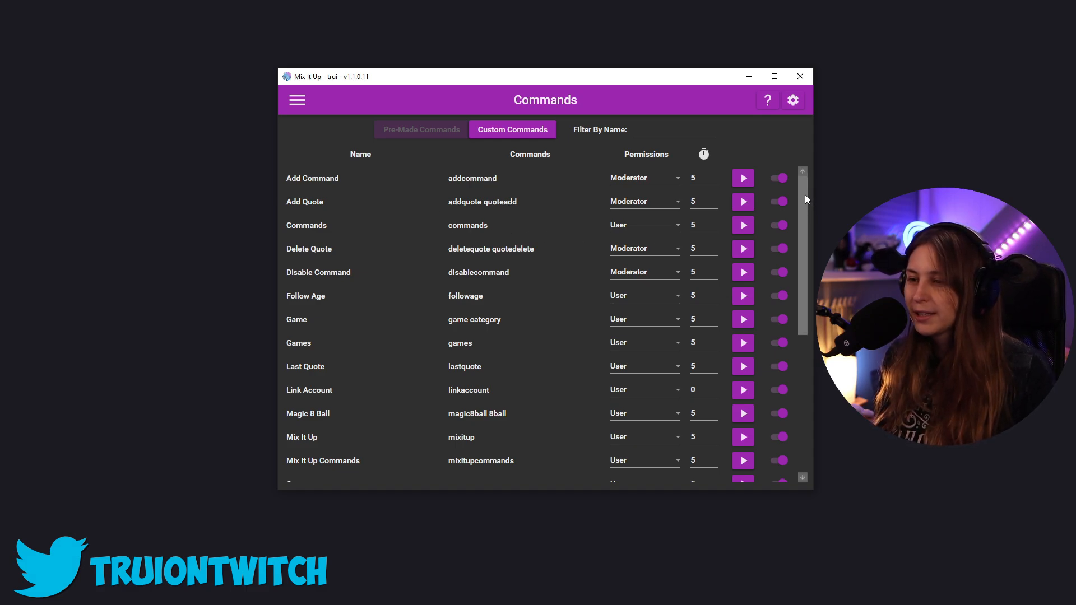
- Create a new custom command and name it "Lurk"
left_click_drag(805, 194, 825, 148)
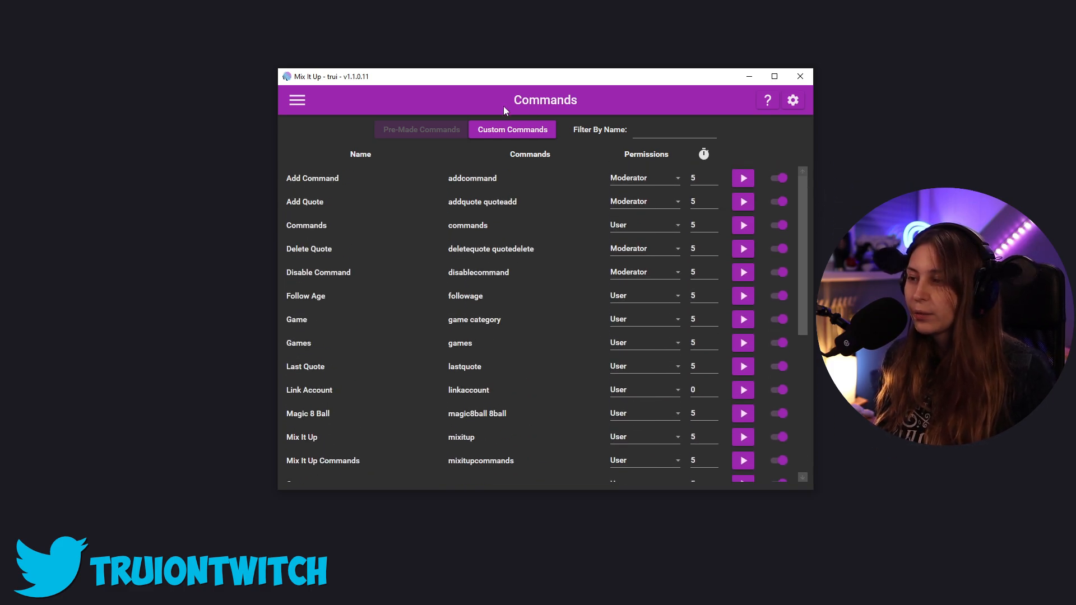
left_click(500, 131)
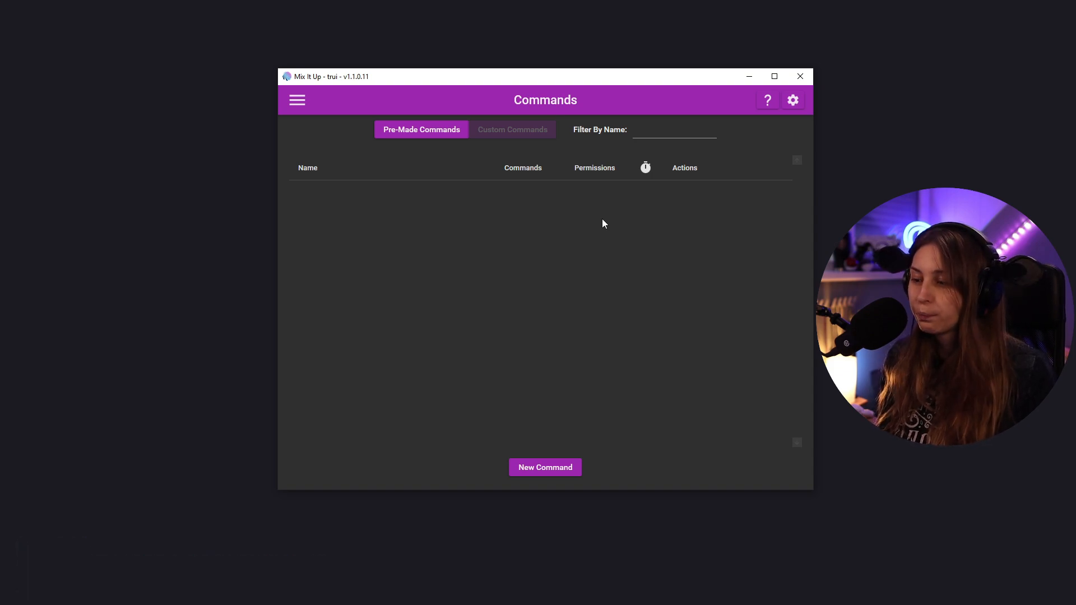
left_click(544, 470)
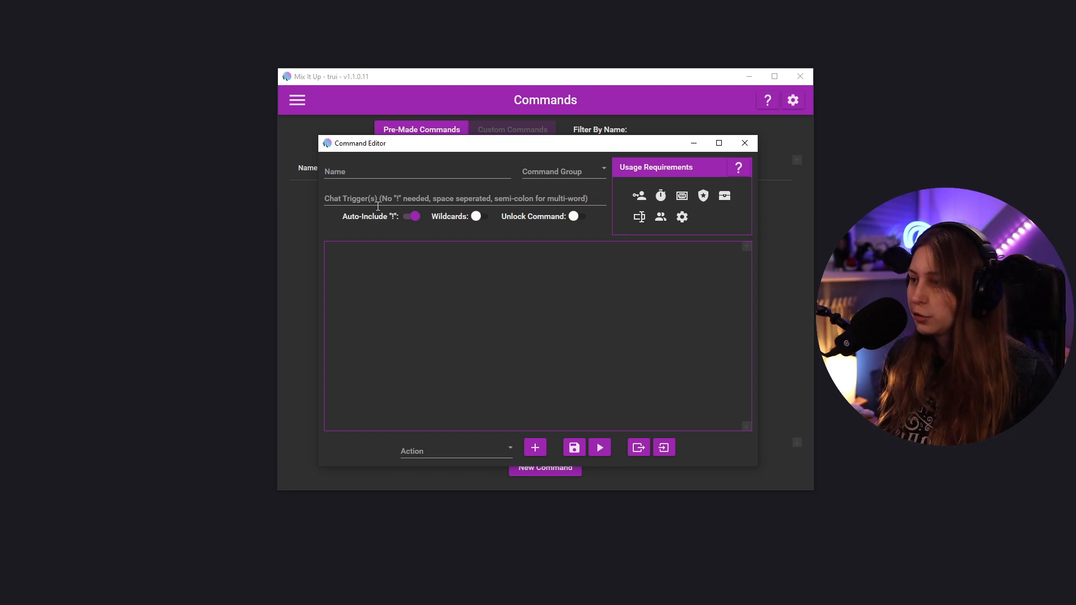
left_click(392, 175)
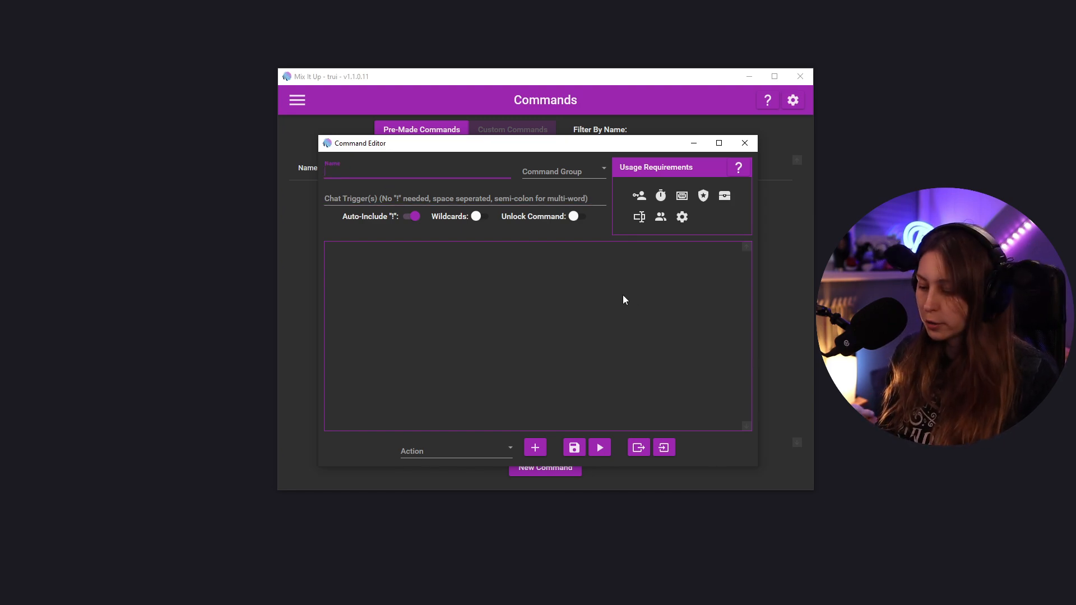
type("Lurk")
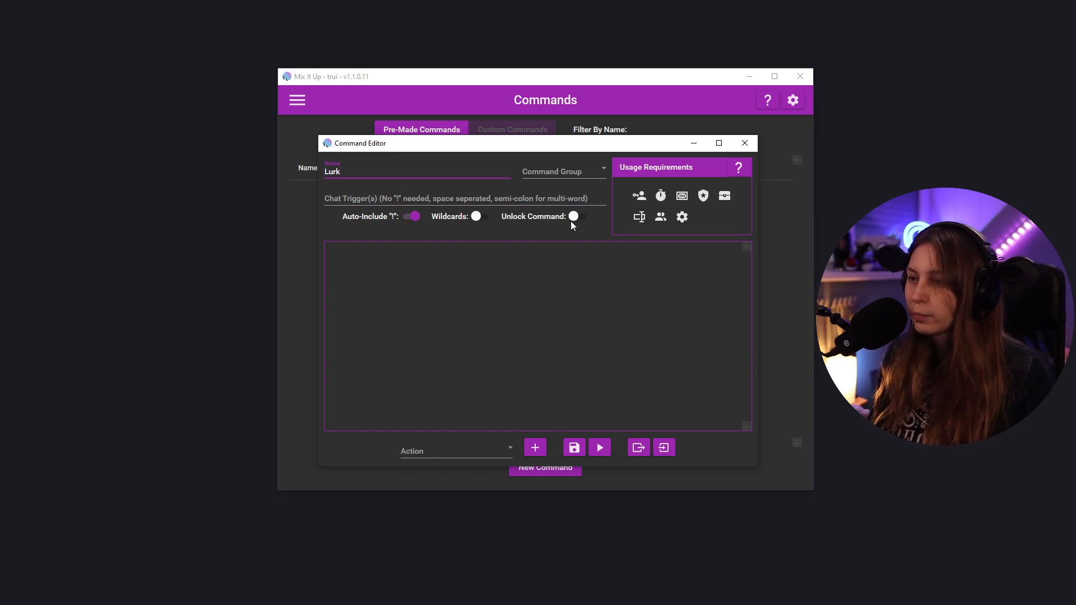
- Set the command's chat trigger to "lurk", leaving the command group empty
left_click(563, 170)
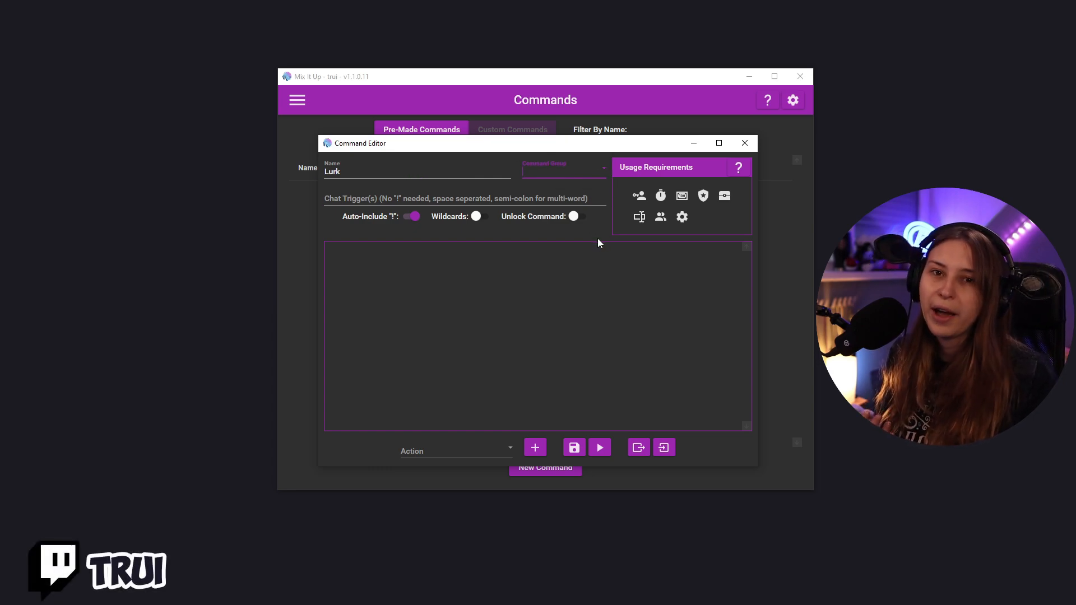
left_click(573, 200)
type("lu")
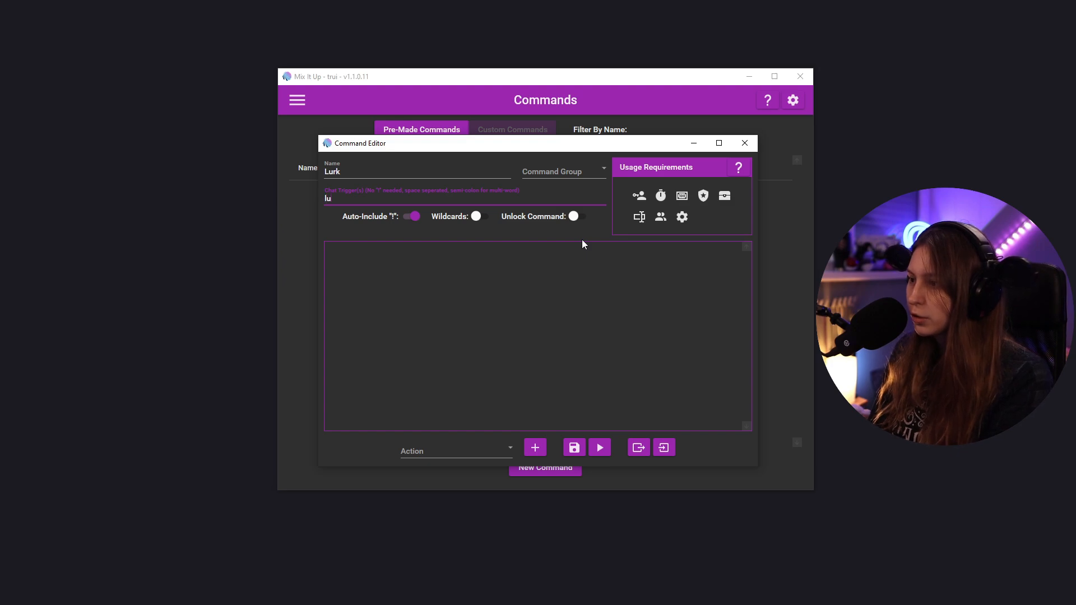
type("rk")
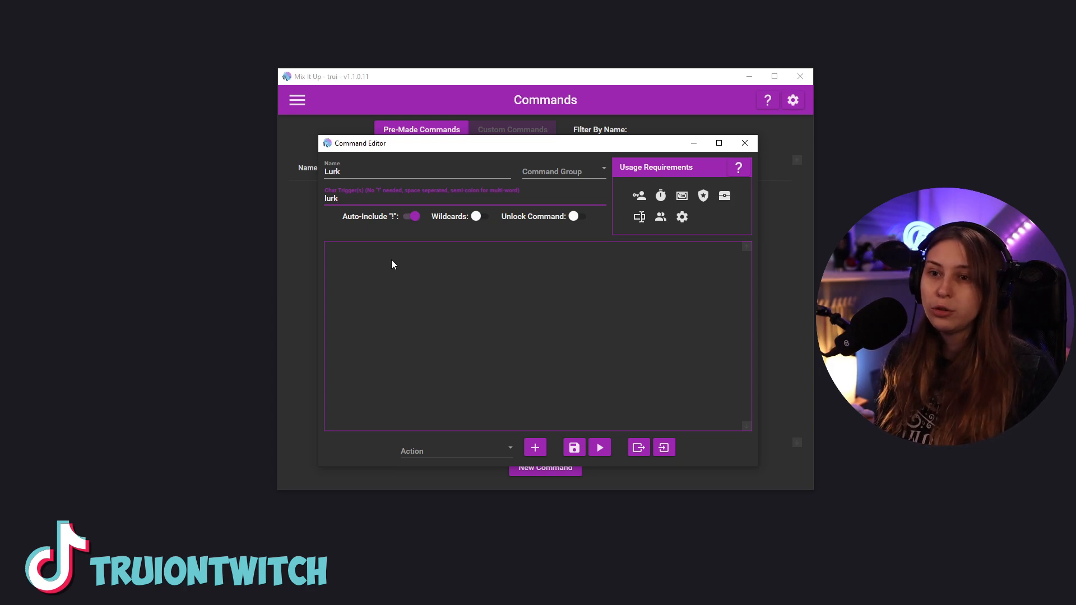
- Try out the Auto-Include "!" and Wildcards options, ending with only Auto-Include "!" on
left_click(413, 219)
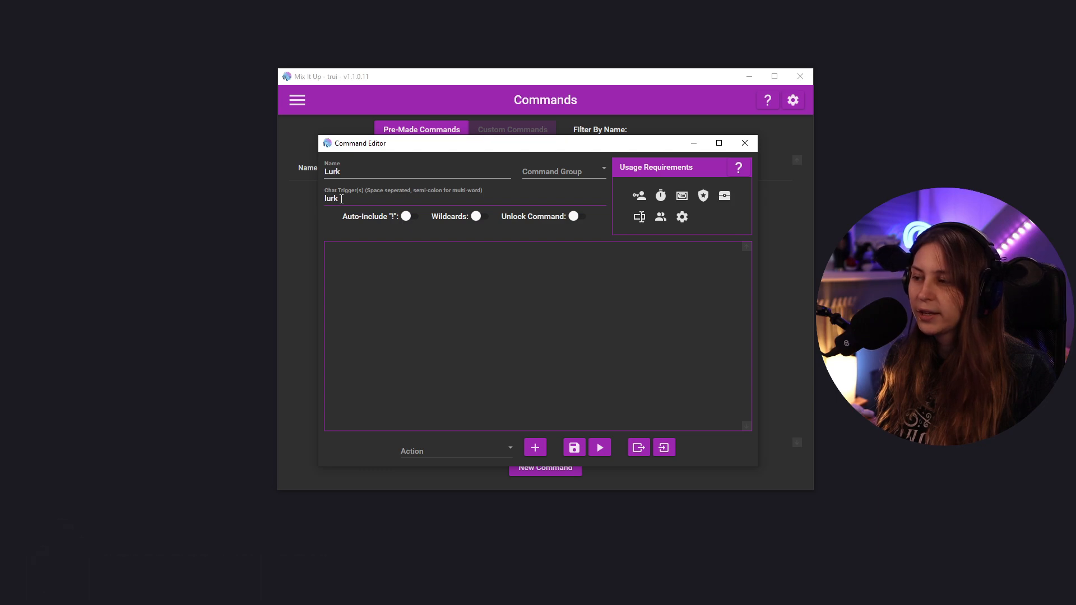
left_click(404, 220)
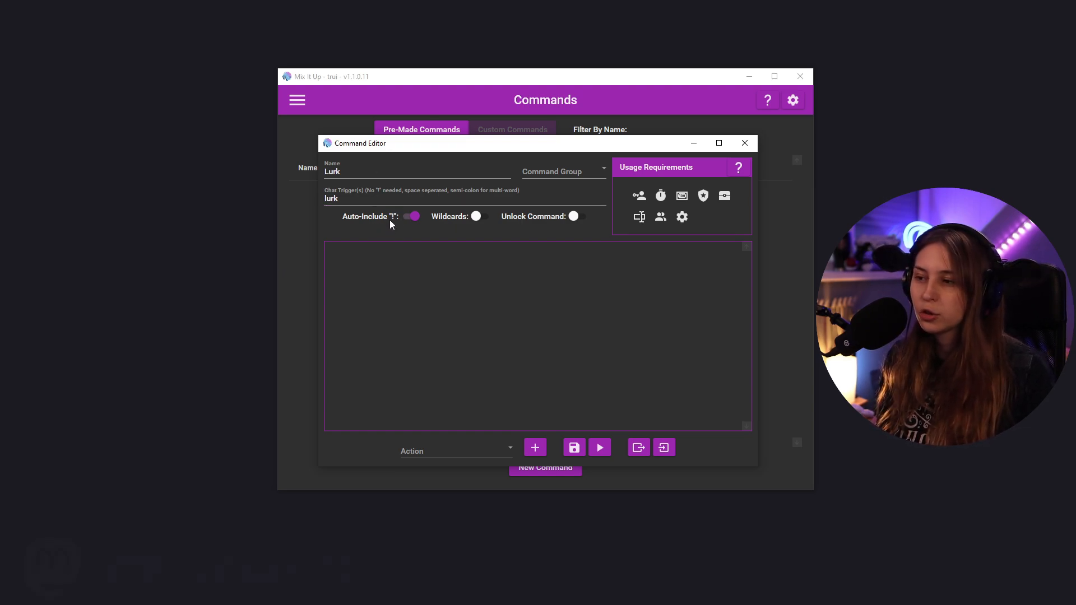
left_click(481, 217)
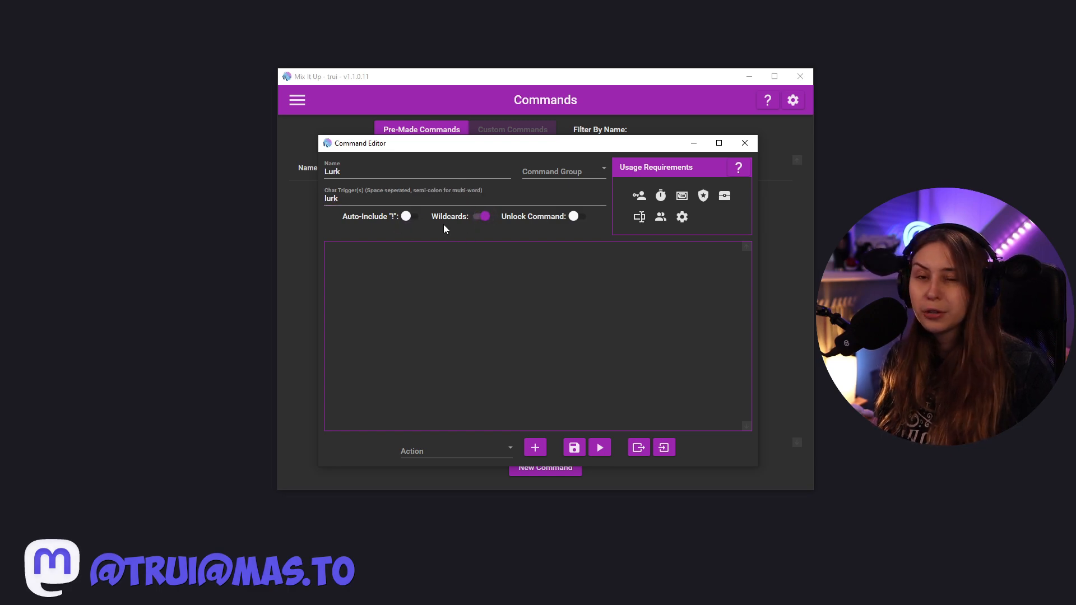
left_click(406, 217)
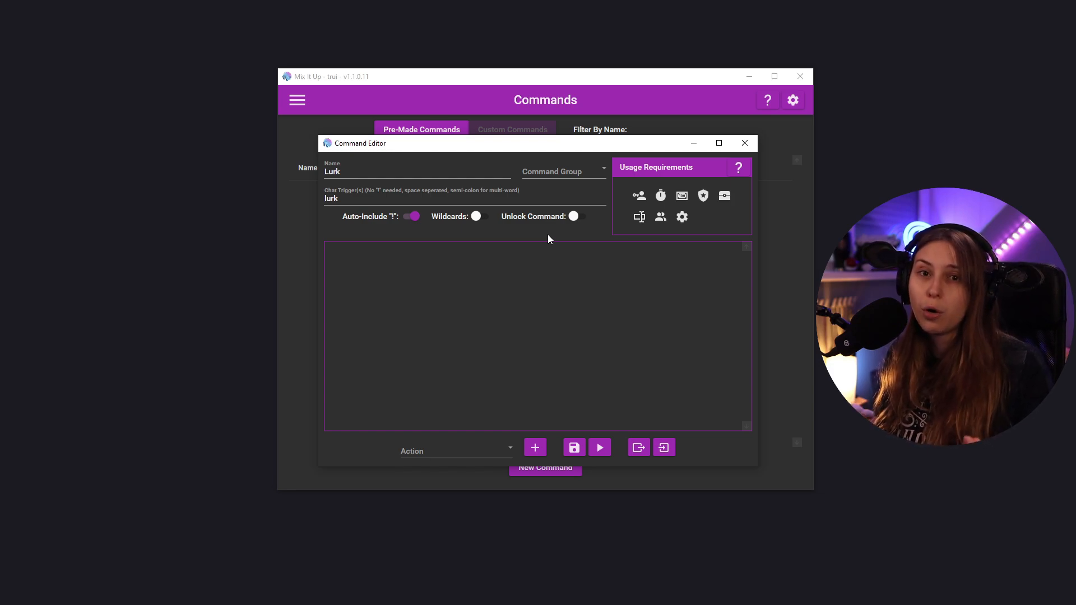
- Enable Unlock Command and keep the role requirement at streaming platform All and role User
left_click(583, 219)
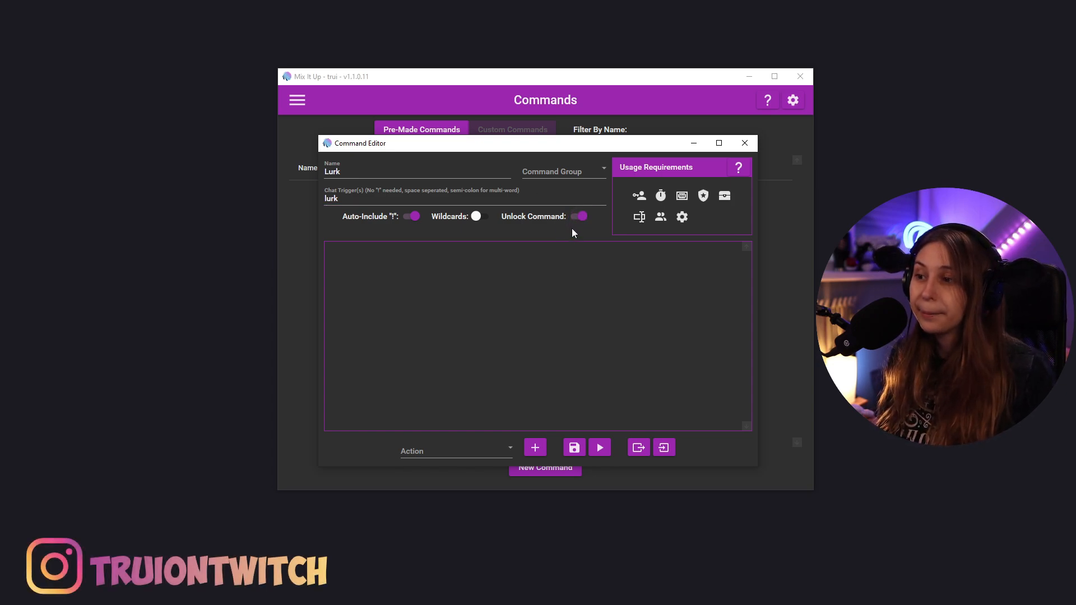
left_click(639, 198)
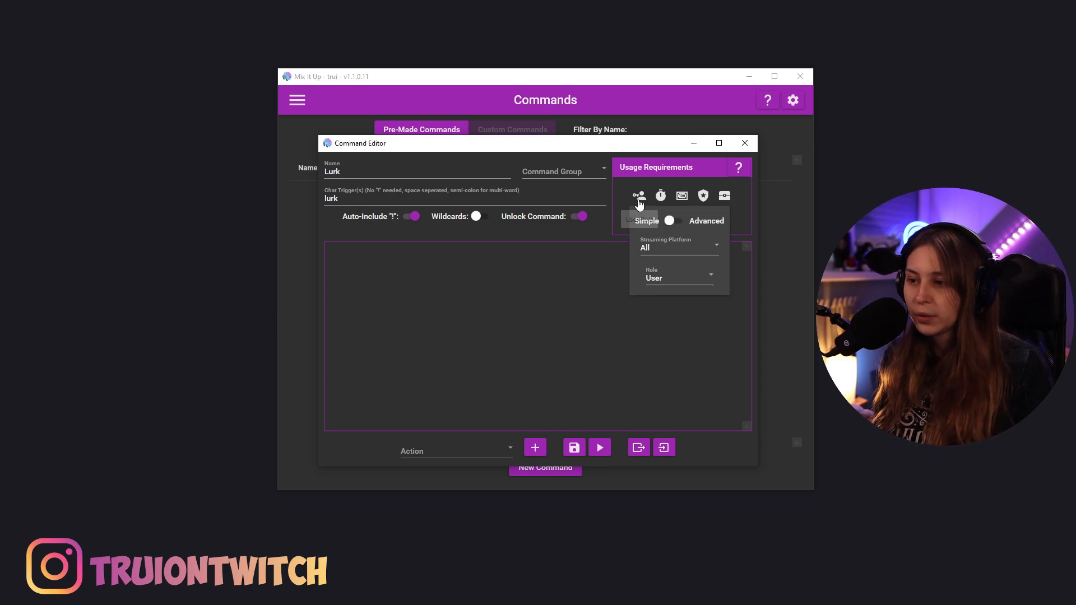
left_click(679, 245)
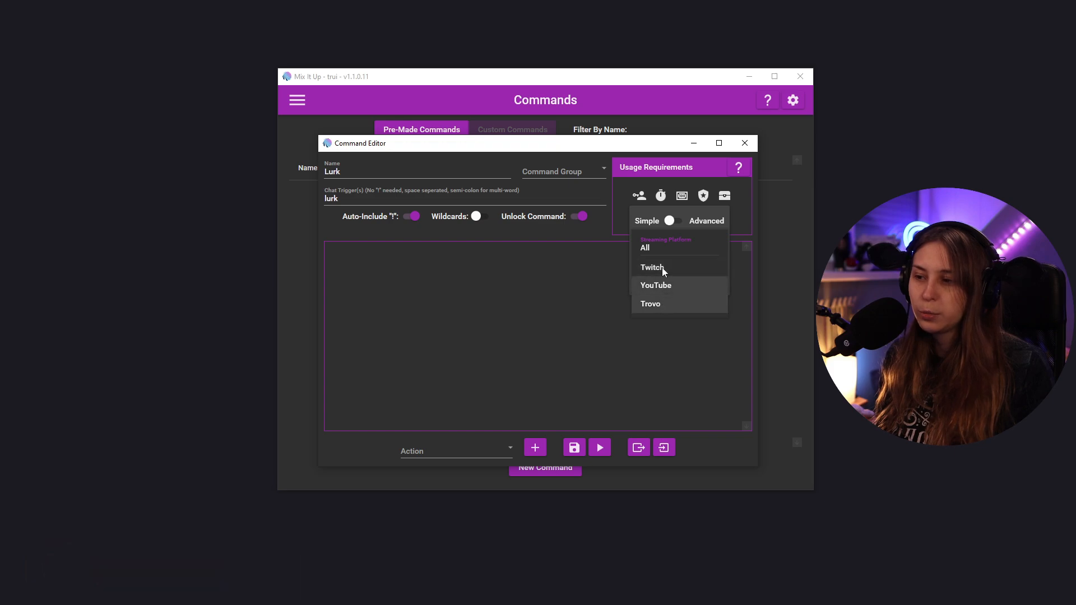
left_click(668, 246)
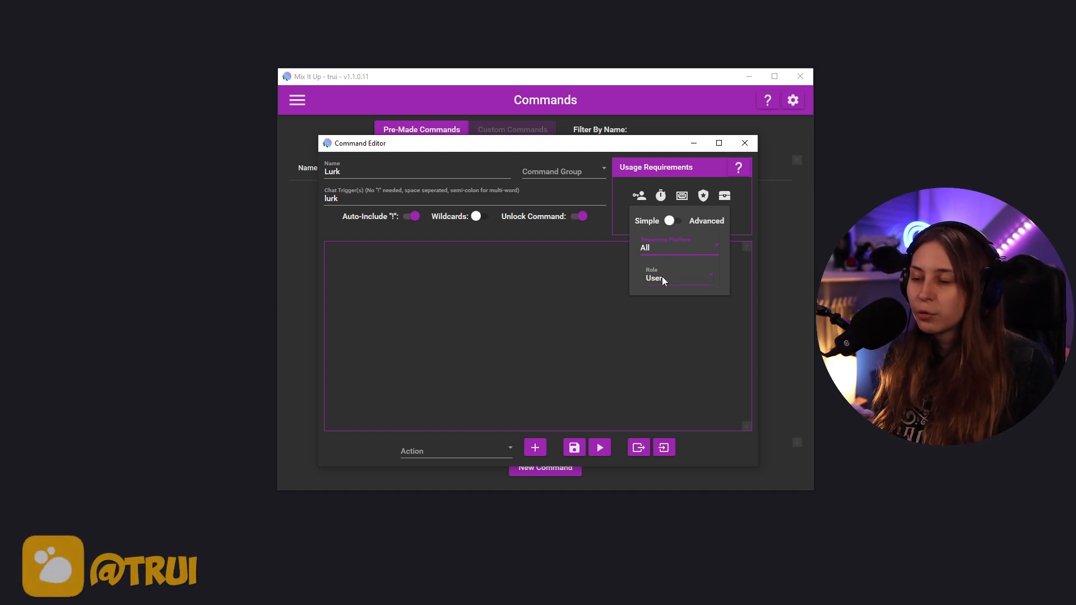
left_click(681, 284)
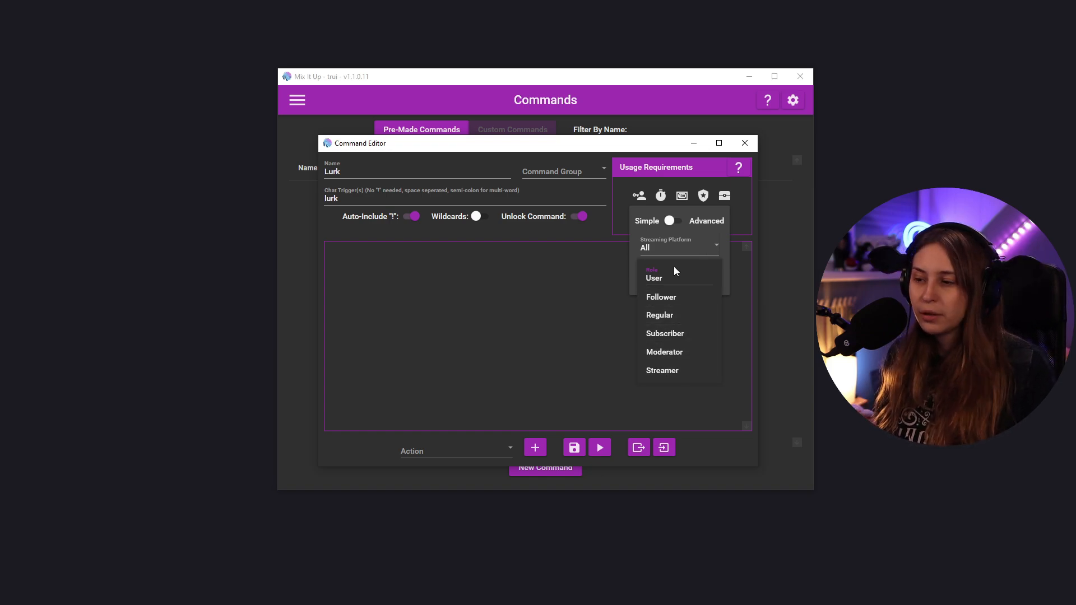
left_click(659, 278)
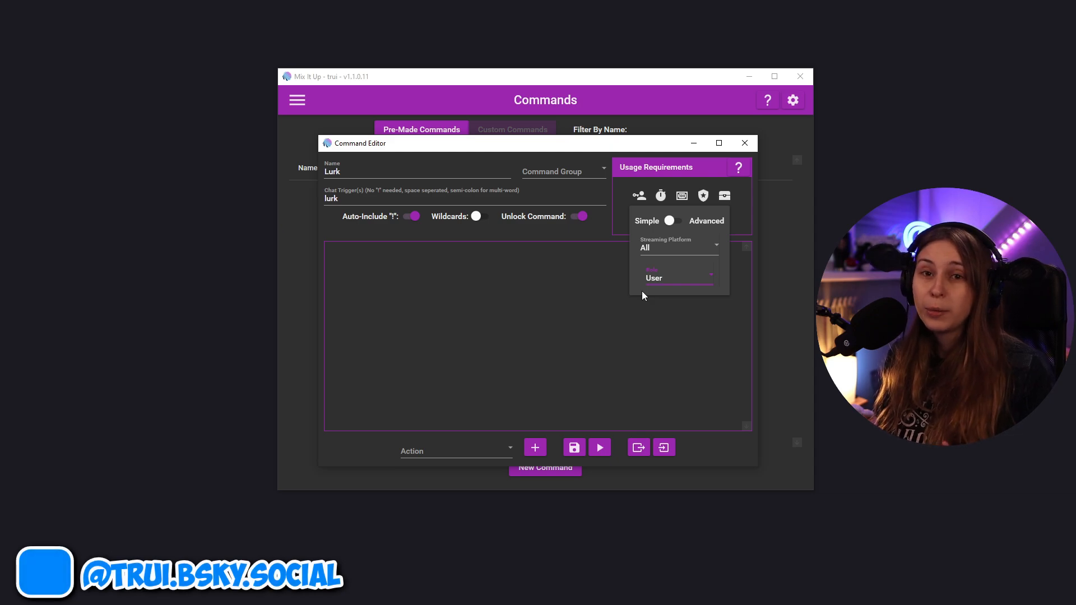
- Examine the roles offered by the role requirement in both advanced and simple mode, returning to simple mode with User
left_click(672, 221)
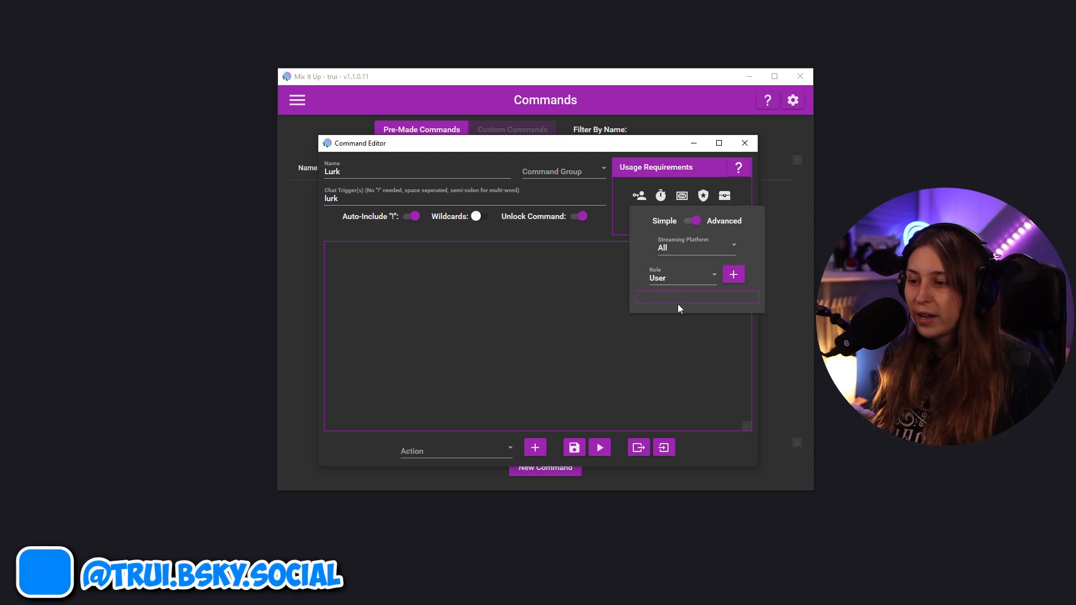
left_click(689, 280)
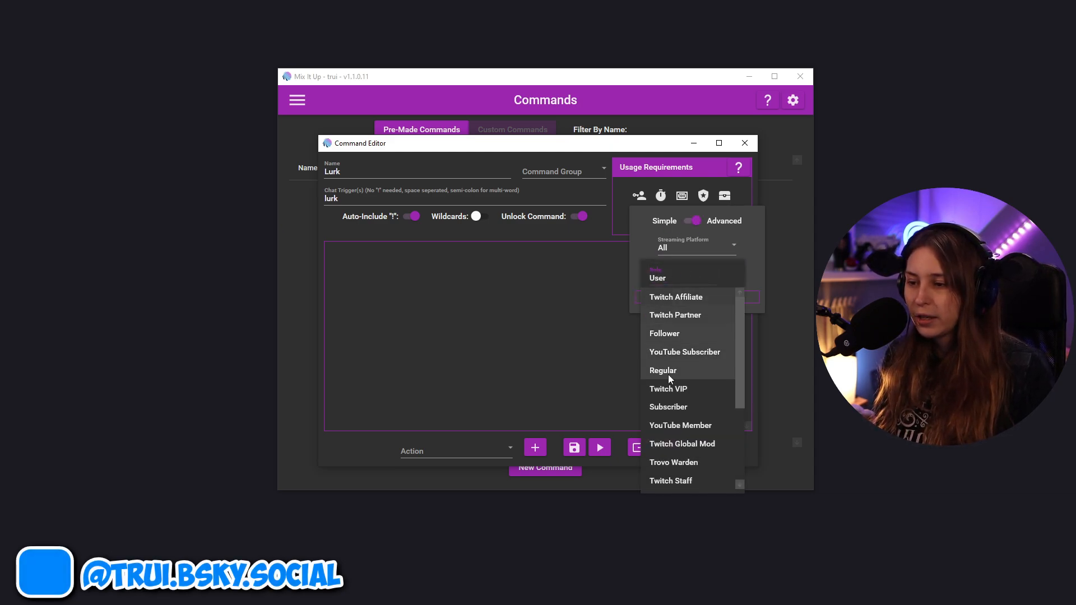
scroll(701, 354, "down", 2)
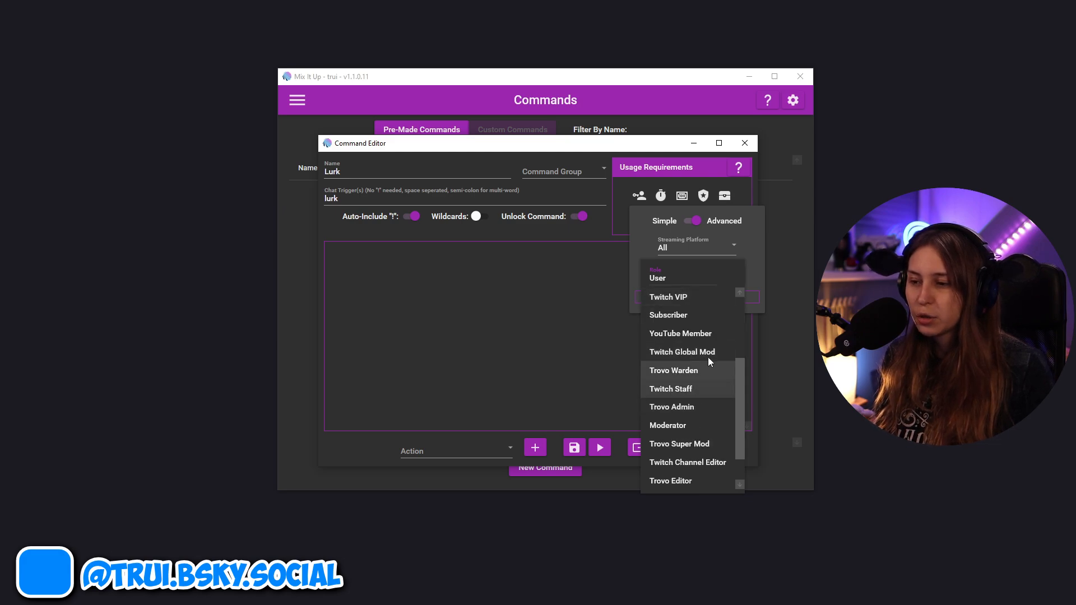
scroll(701, 342, "down", 1)
scroll(700, 359, "up", 3)
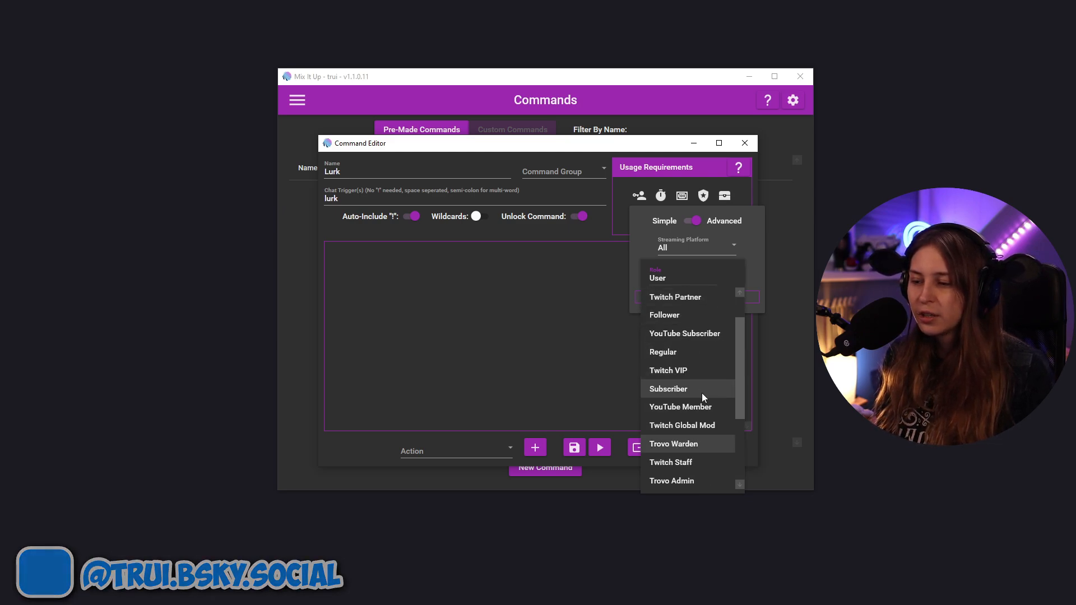
left_click(693, 221)
left_click(693, 221)
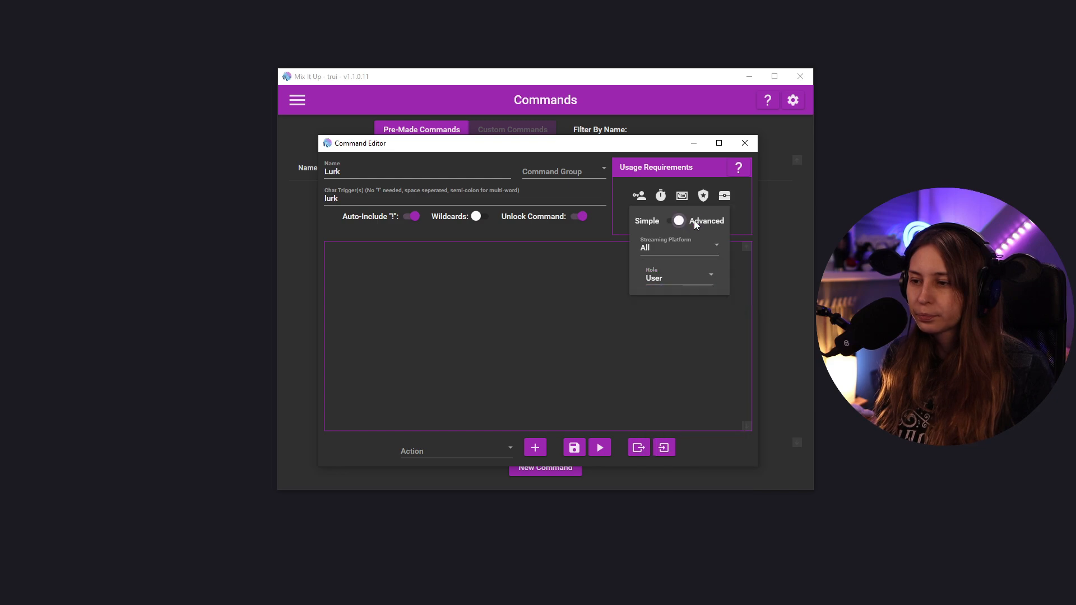
left_click(661, 277)
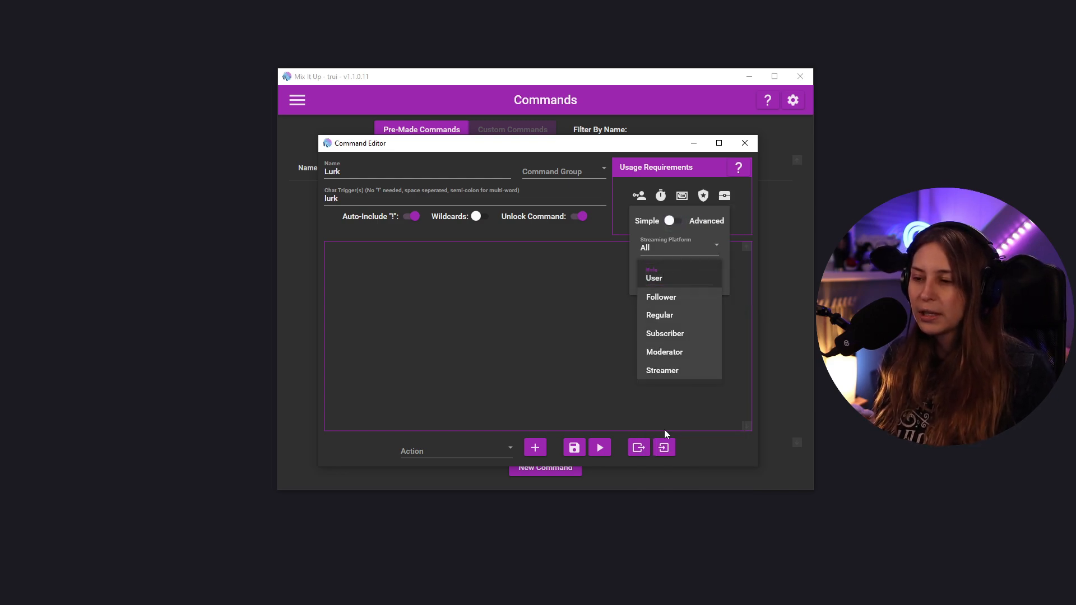
left_click(560, 384)
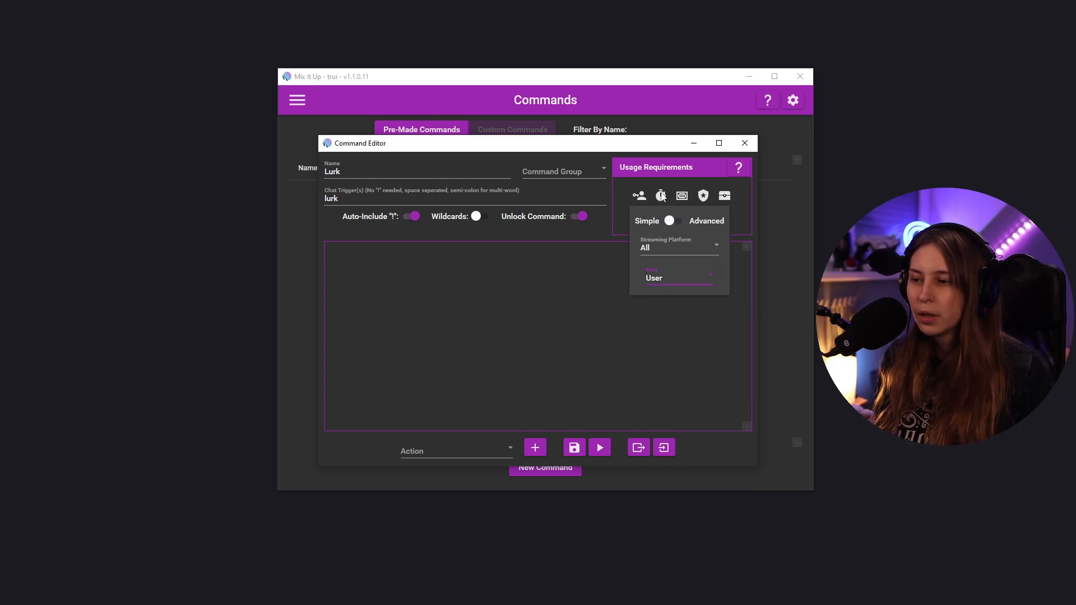
- Set the command's cooldown type to Per Person with a duration of 600 seconds
left_click(662, 199)
left_click(662, 199)
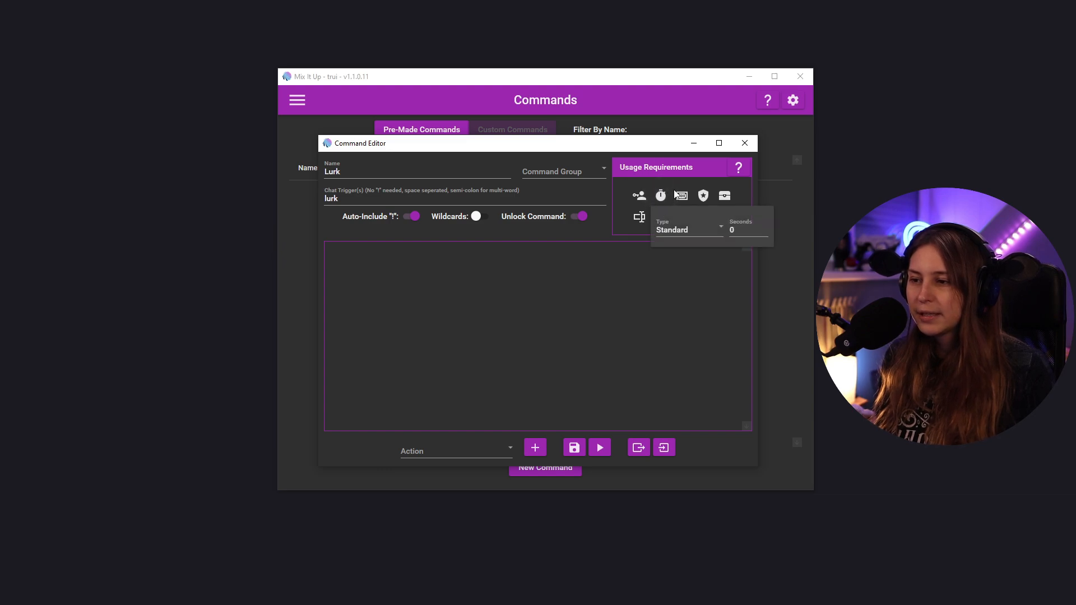
left_click(681, 232)
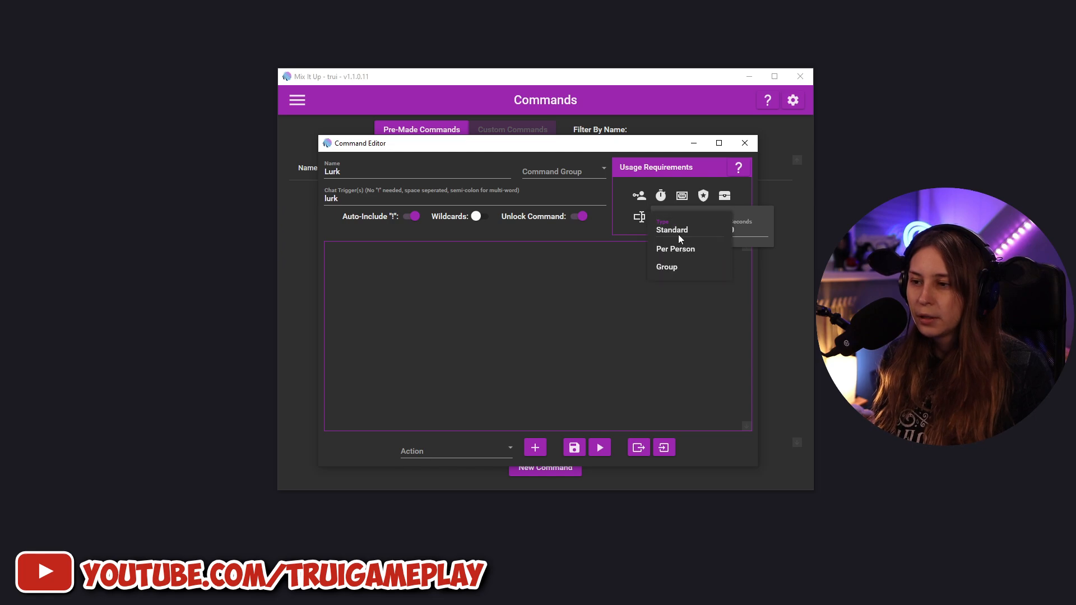
left_click(716, 230)
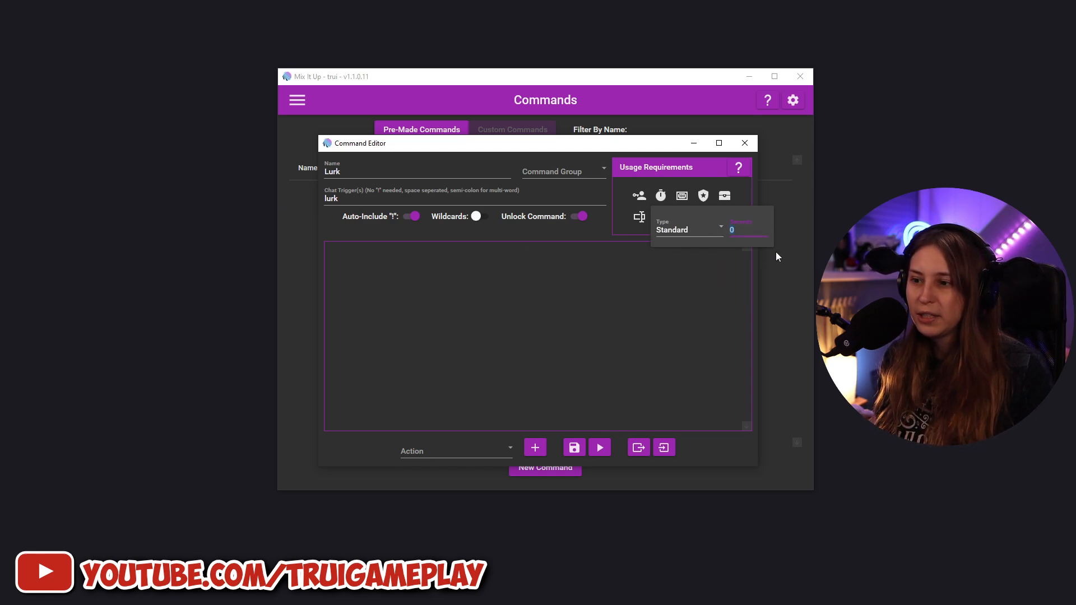
left_click(689, 233)
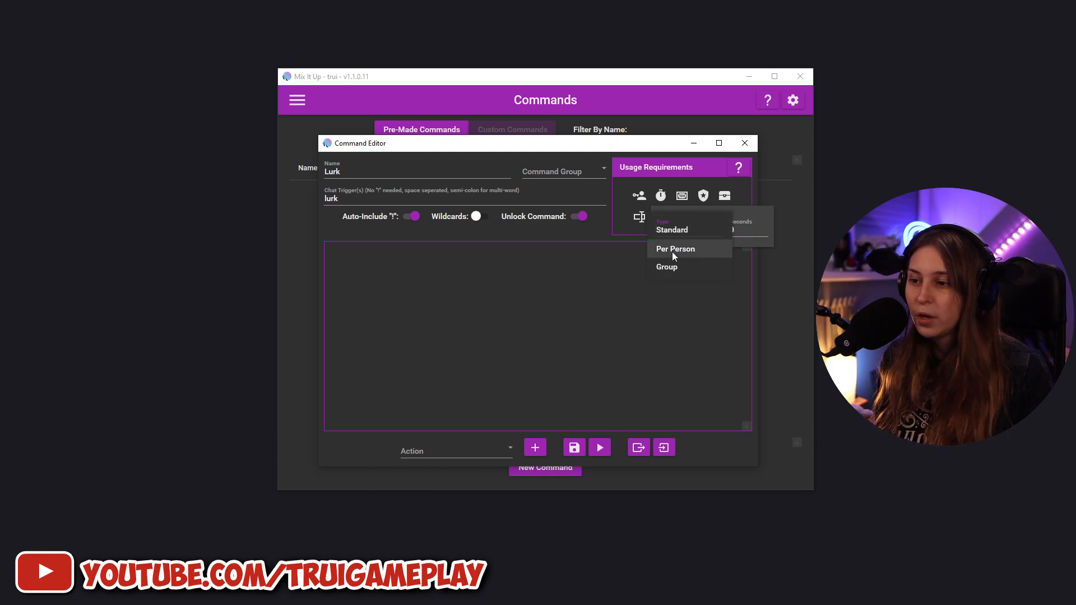
left_click(671, 247)
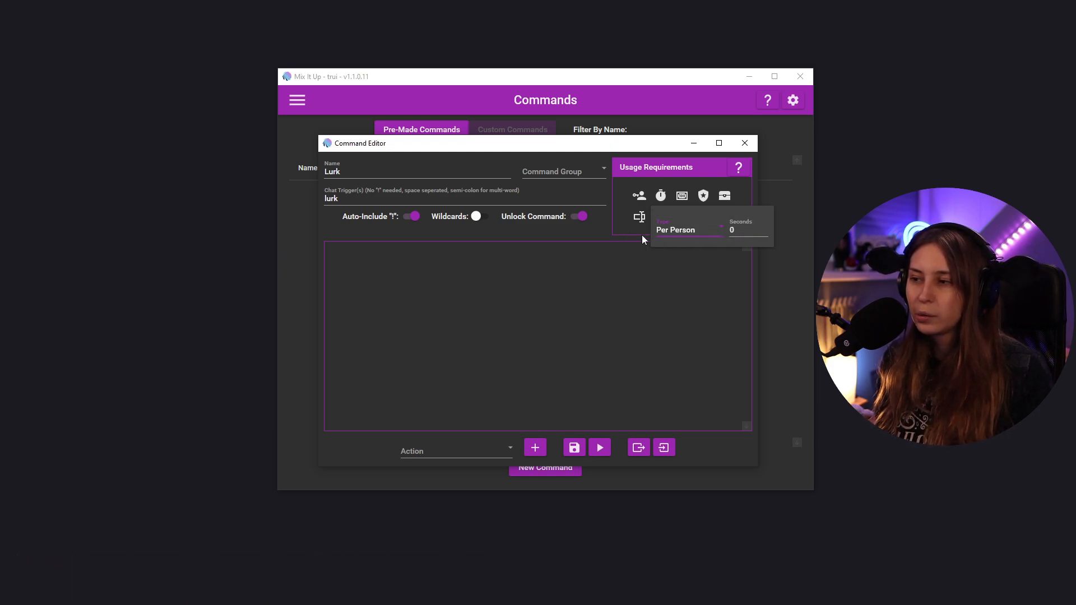
left_click(731, 226)
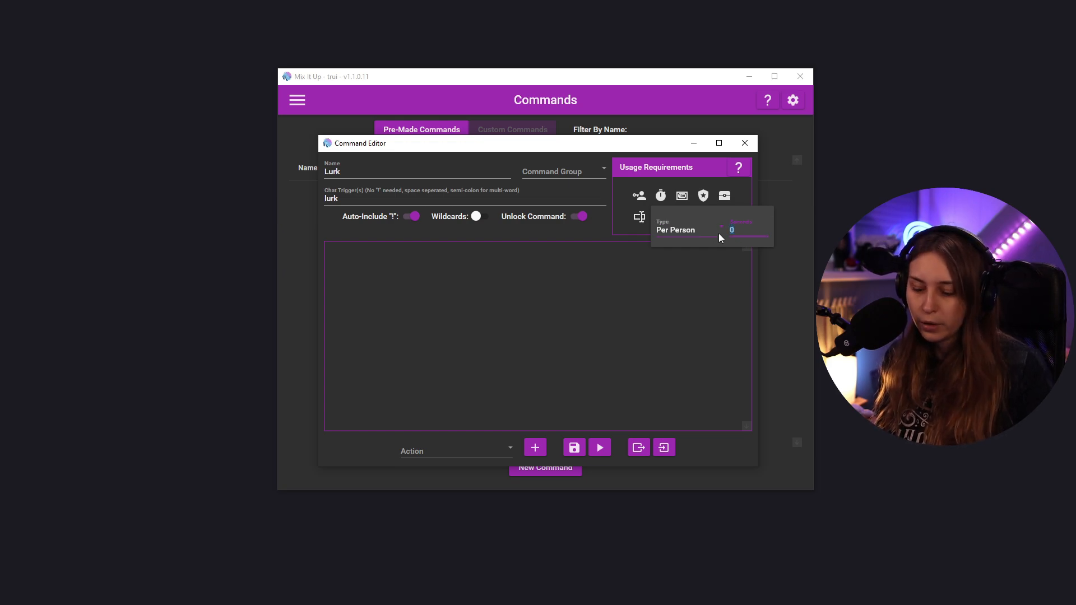
type("6000")
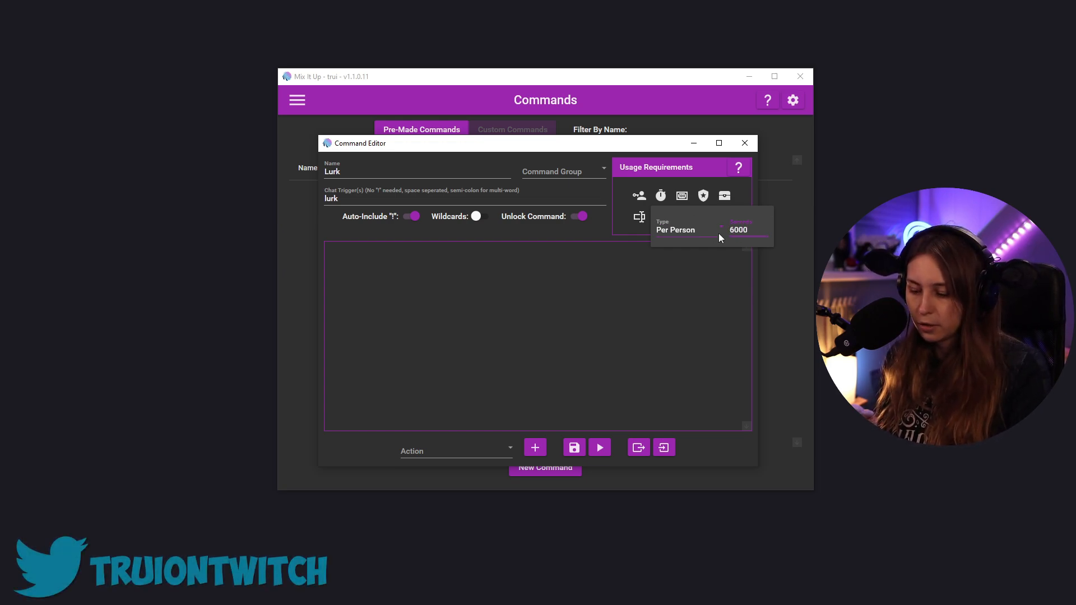
key("BackSpace")
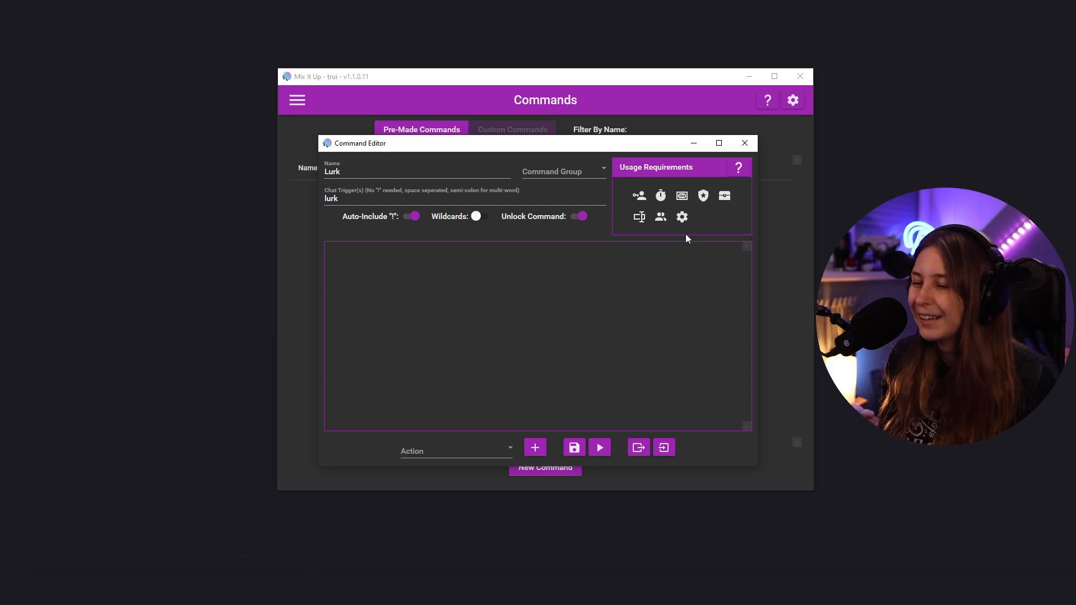
- Add a trial currency requirement and examine its Currency and Usage options, keeping the usage at Required Amount
mouse_move(682, 199)
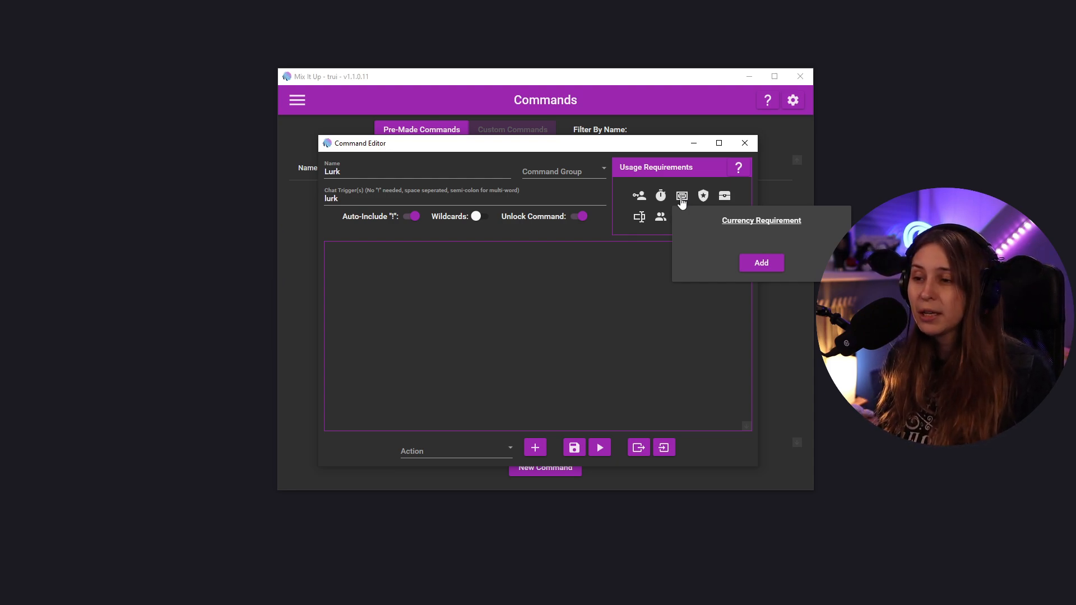
left_click(760, 265)
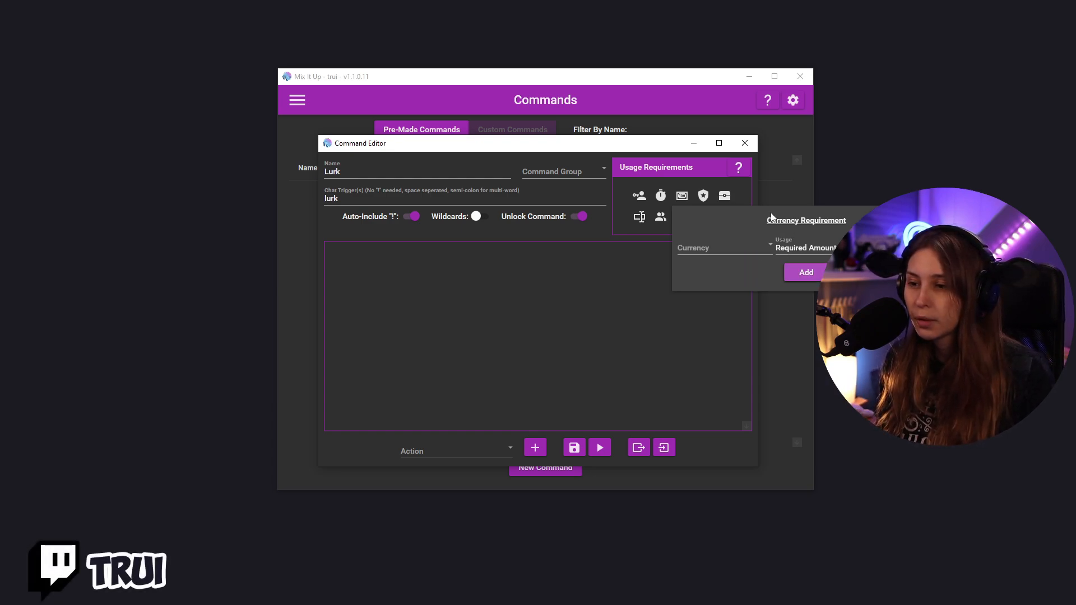
left_click(711, 249)
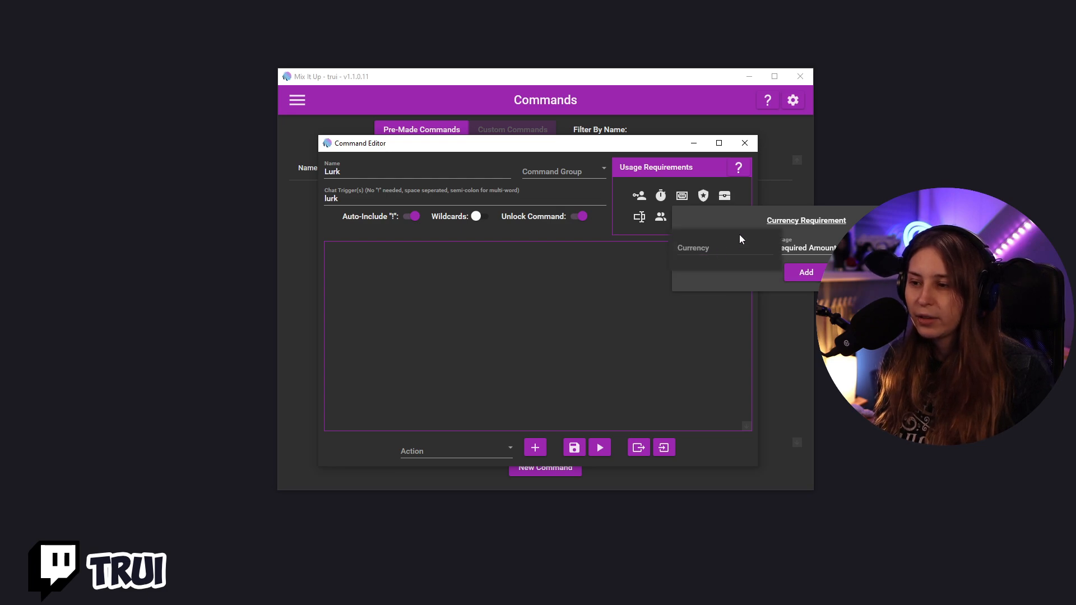
left_click(815, 251)
left_click(816, 250)
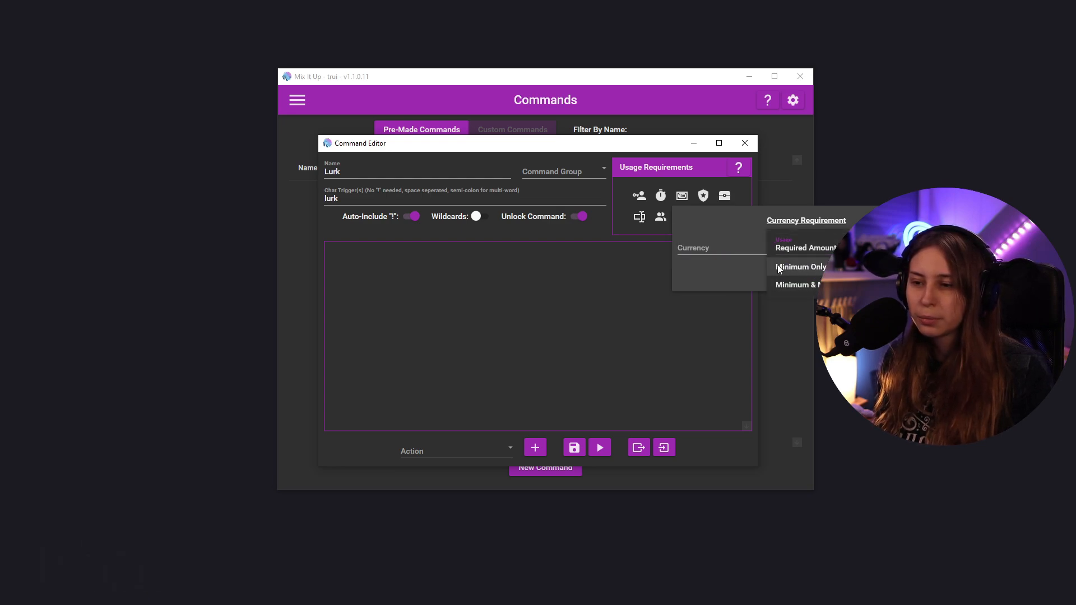
left_click(752, 284)
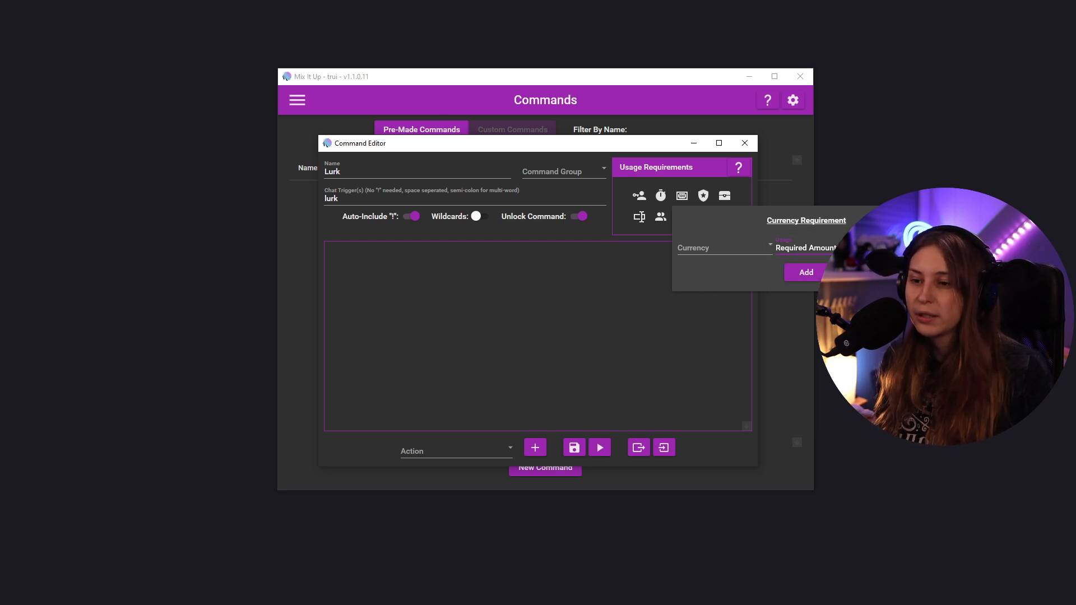
- Add a trial rank requirement, examine its rank system and comparison options, and leave the rank requirement empty
left_click(702, 198)
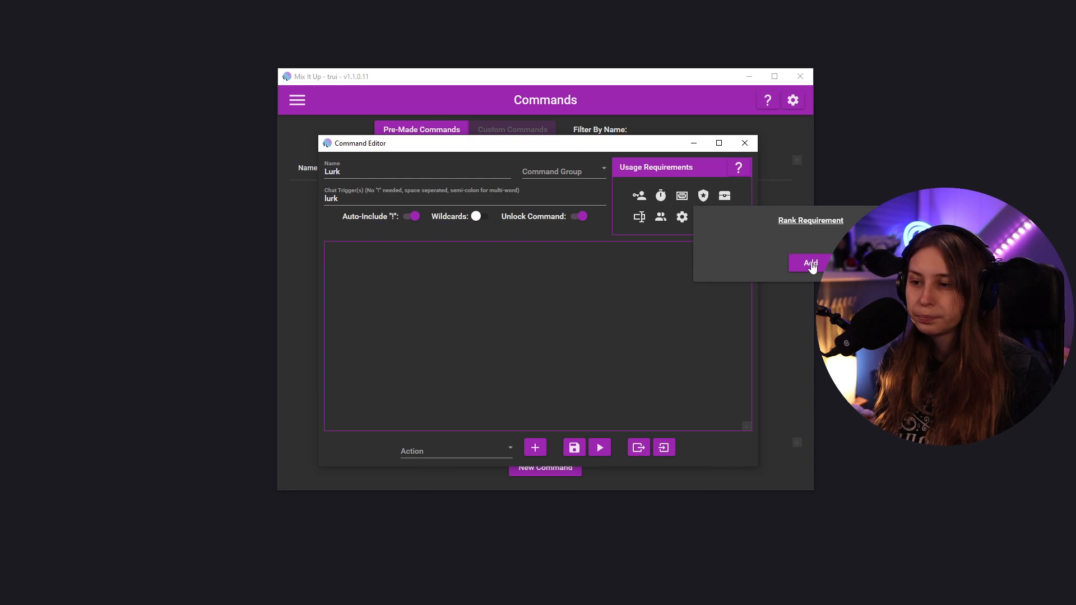
left_click(745, 243)
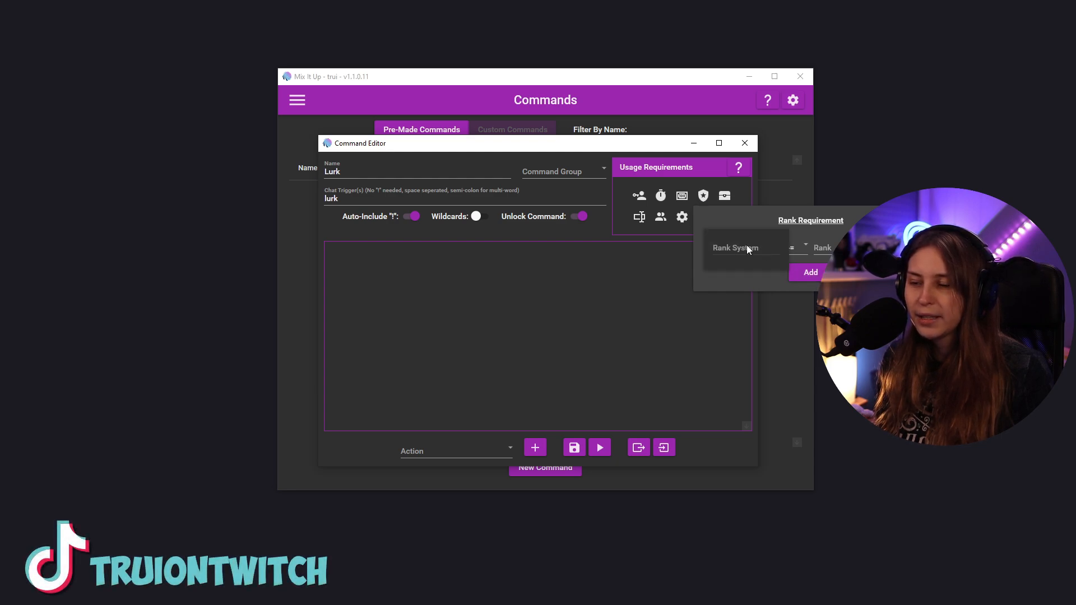
left_click(808, 248)
left_click(800, 248)
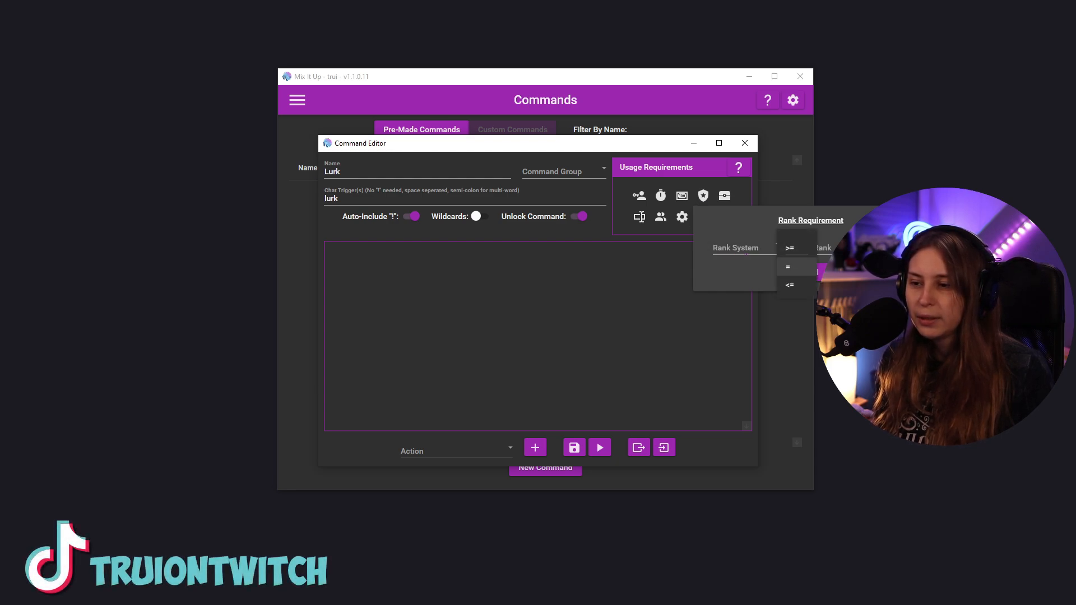
left_click(795, 246)
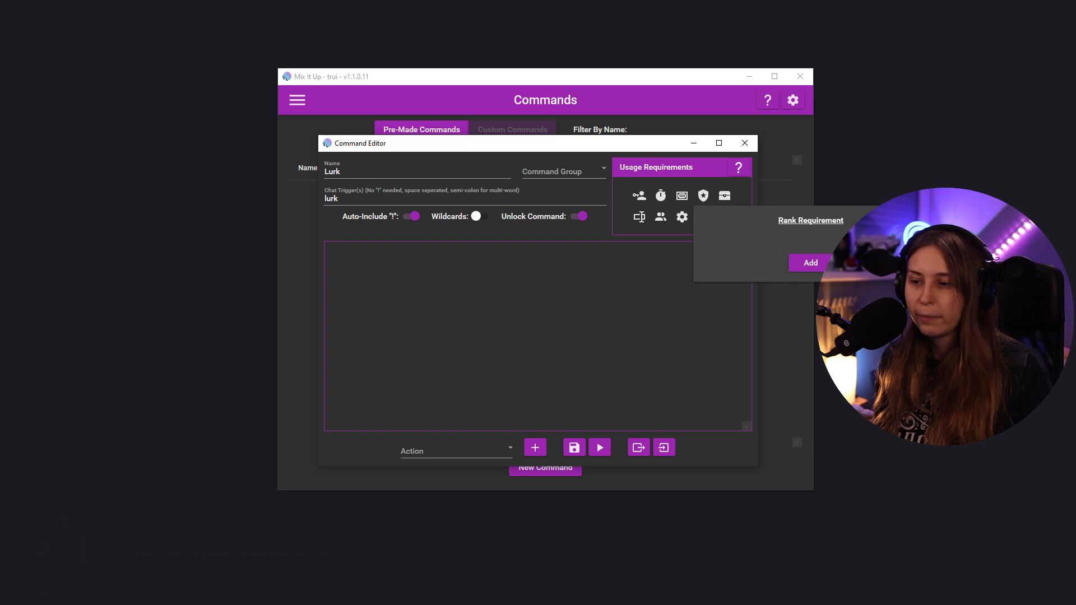
left_click(634, 317)
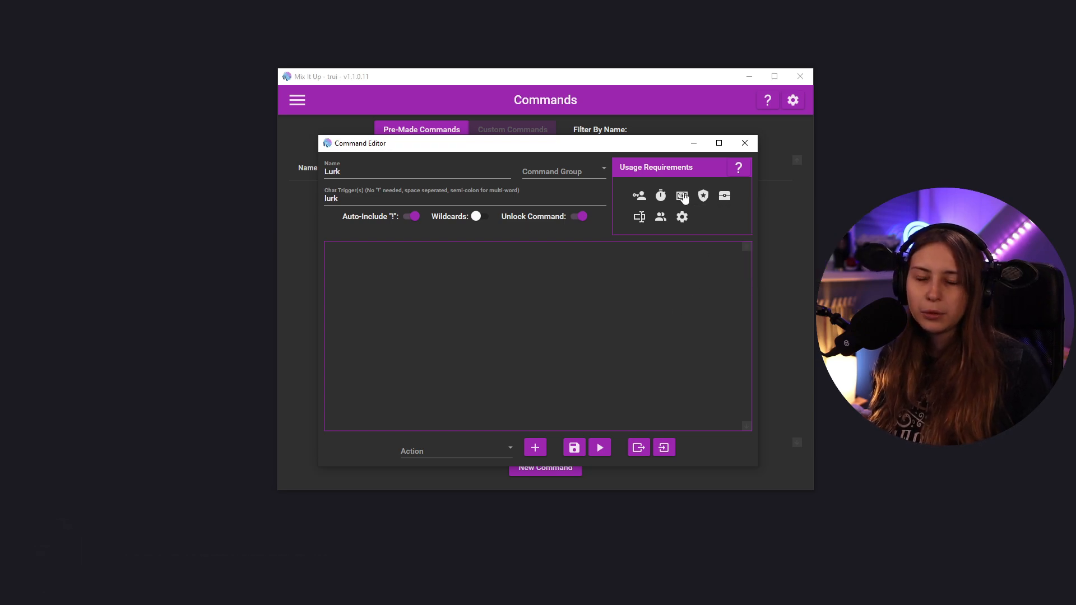
- Examine the inventory and item options of a trial inventory requirement, leaving the inventory requirement empty
left_click(726, 199)
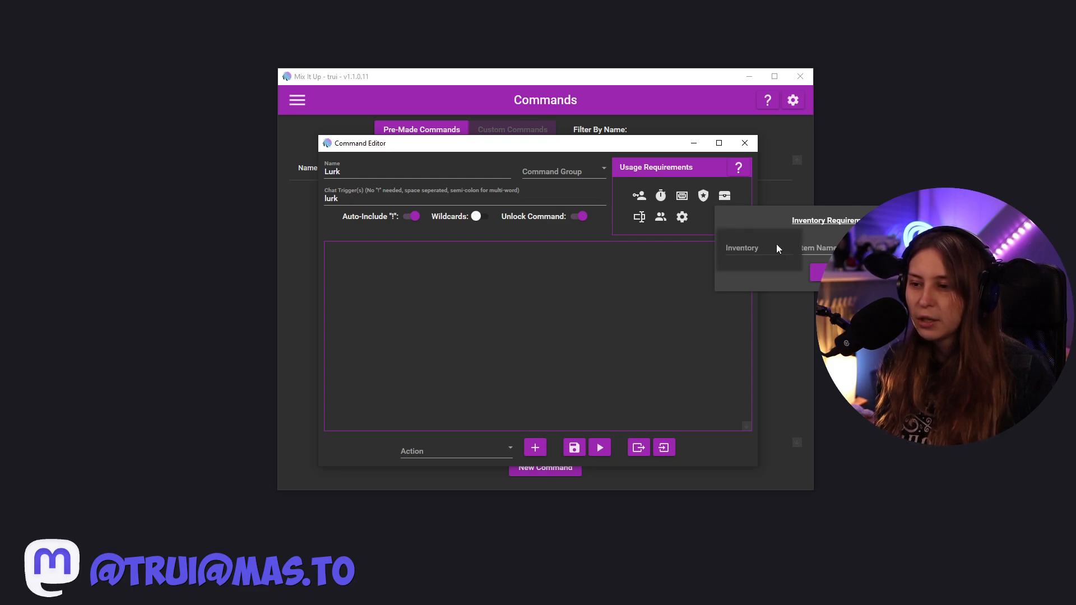
left_click(776, 245)
left_click(816, 249)
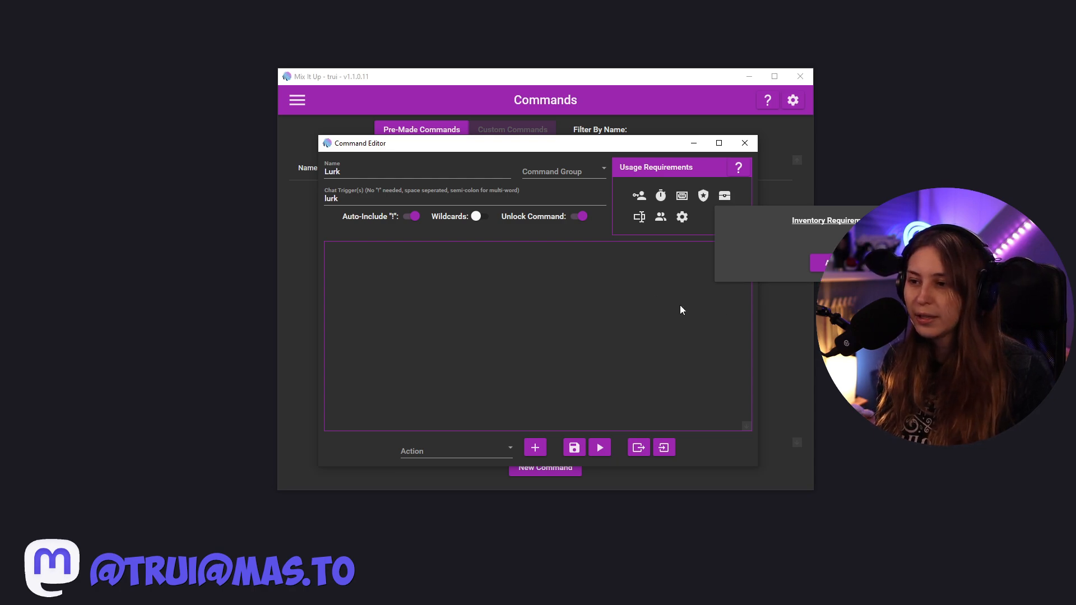
left_click(725, 211)
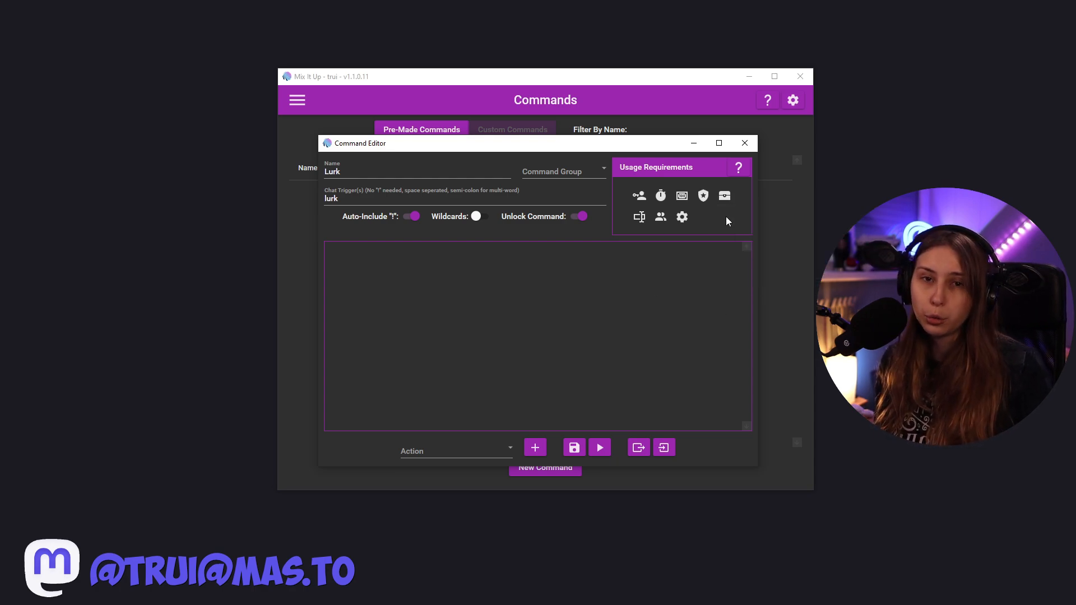
- Examine the arguments requirement and its option to assign arguments to special identifiers
left_click(639, 217)
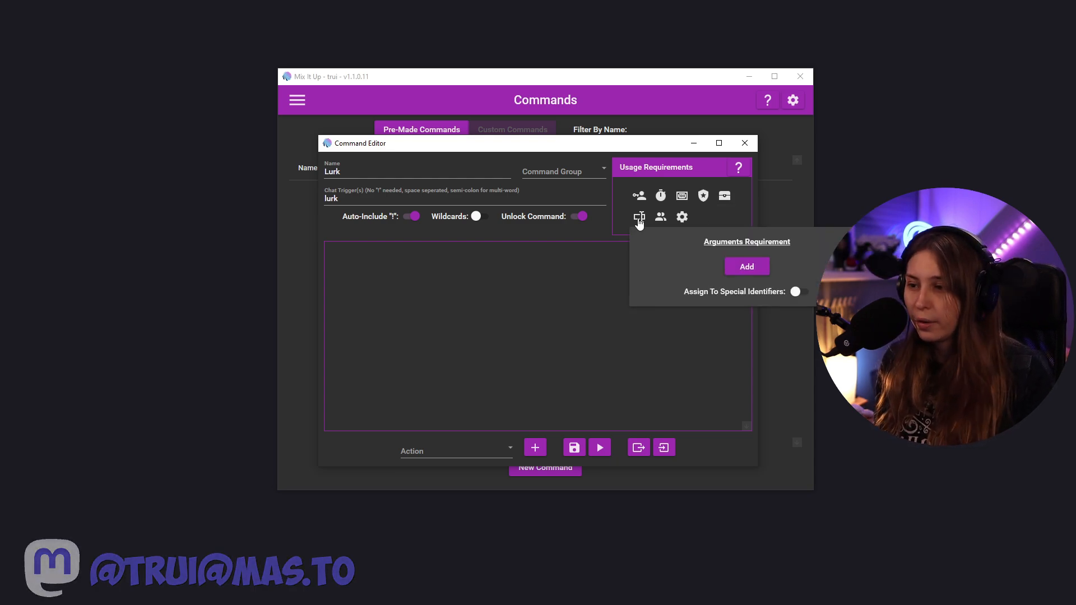
left_click(757, 271)
left_click(636, 267)
left_click(586, 314)
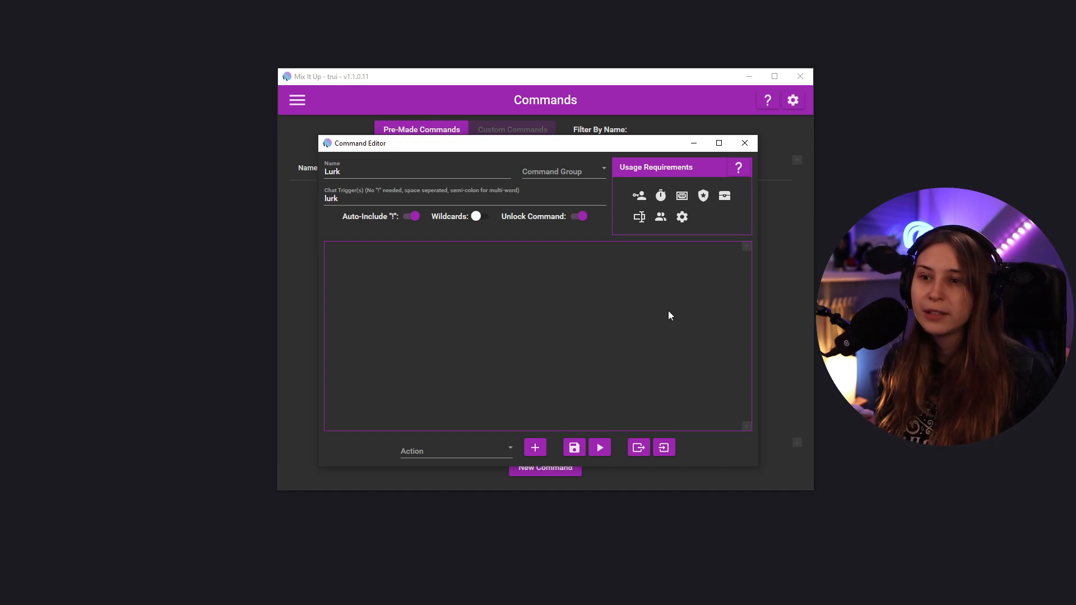
- Examine the required users and time span settings, plus the options for the chat list context menu and deleting the chat message
left_click(661, 217)
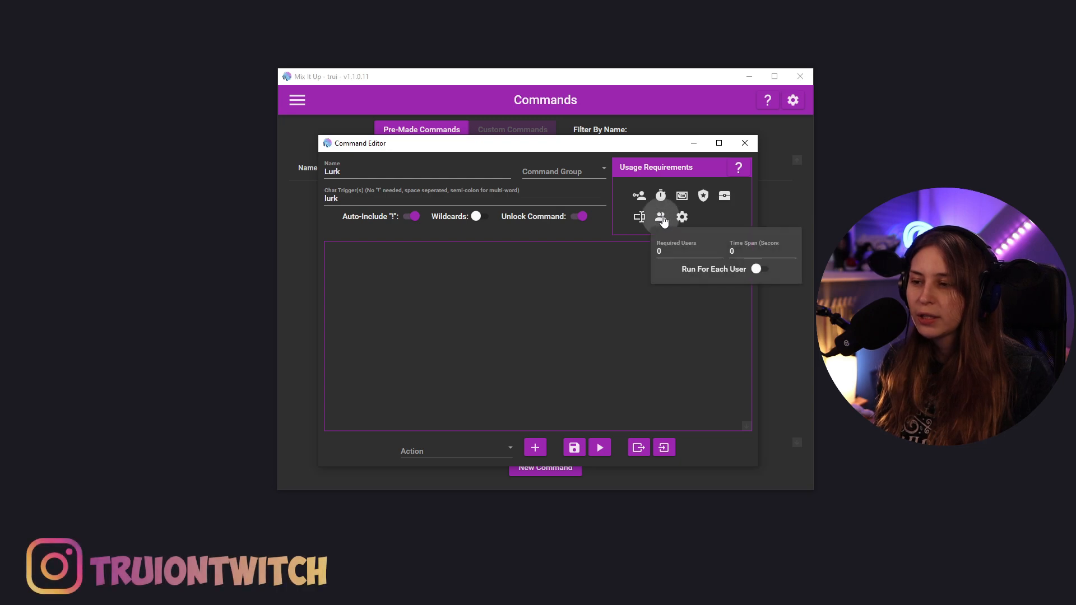
left_click(658, 251)
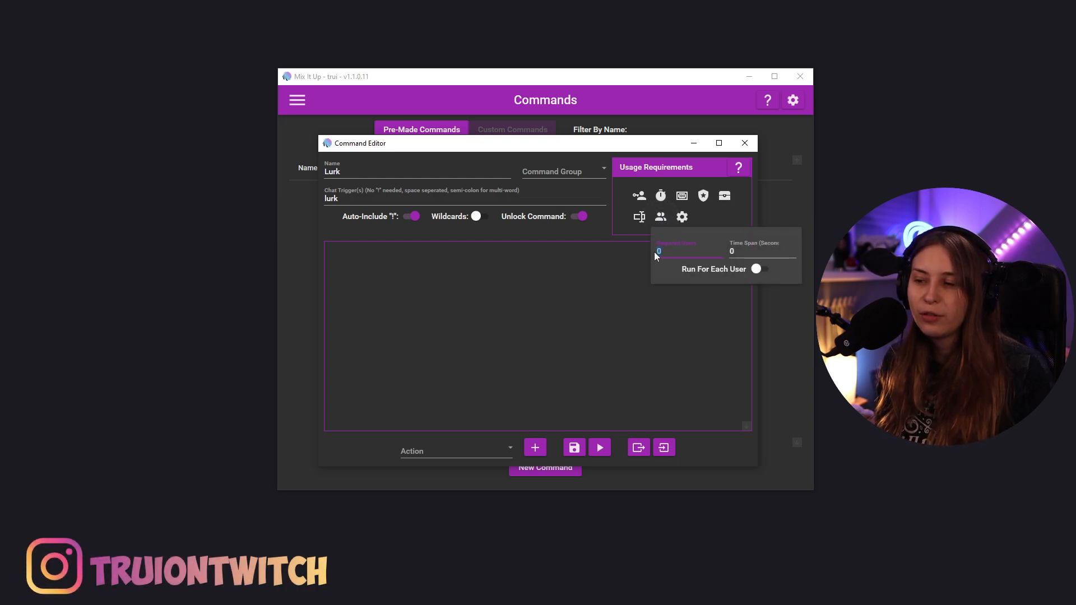
left_click(681, 220)
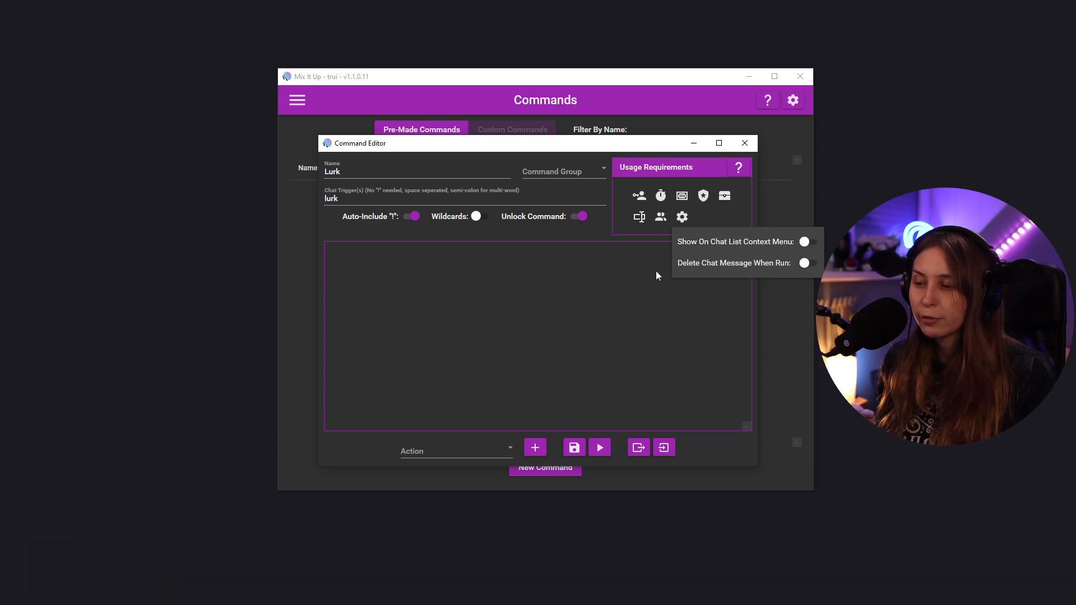
- Look through the available action types and add a Chat Message action to the Lurk command
left_click(485, 455)
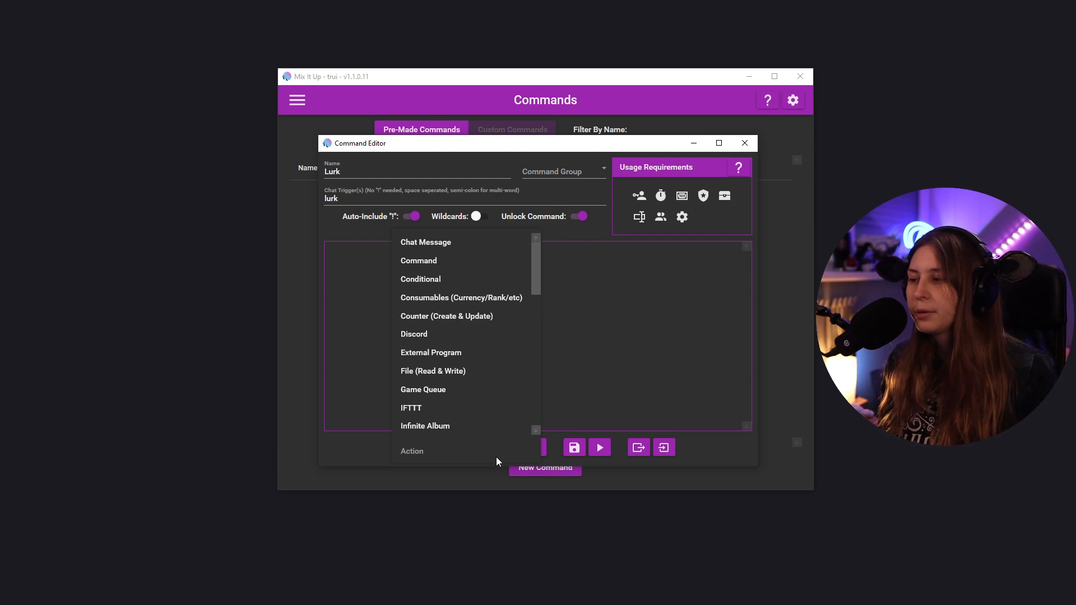
scroll(429, 247, "down", 3)
scroll(457, 302, "up", 3)
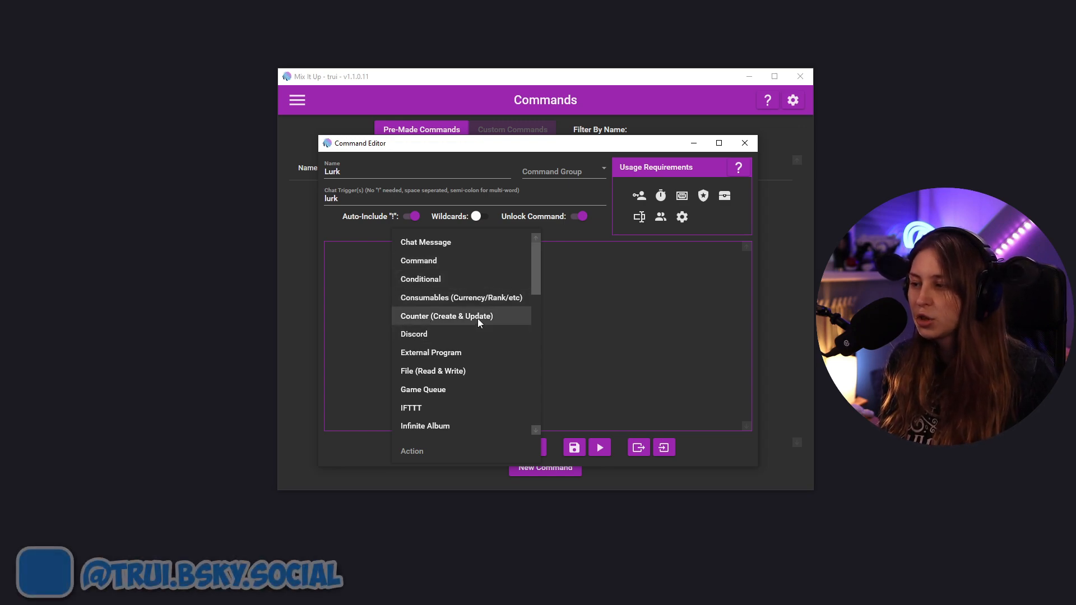
scroll(465, 304, "down", 1)
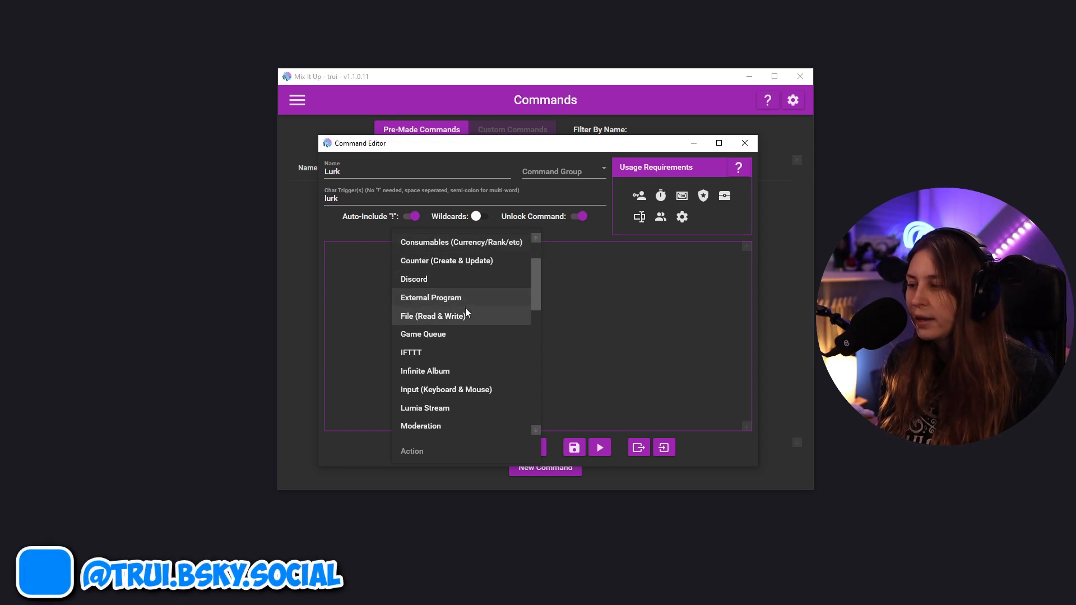
scroll(448, 344, "down", 3)
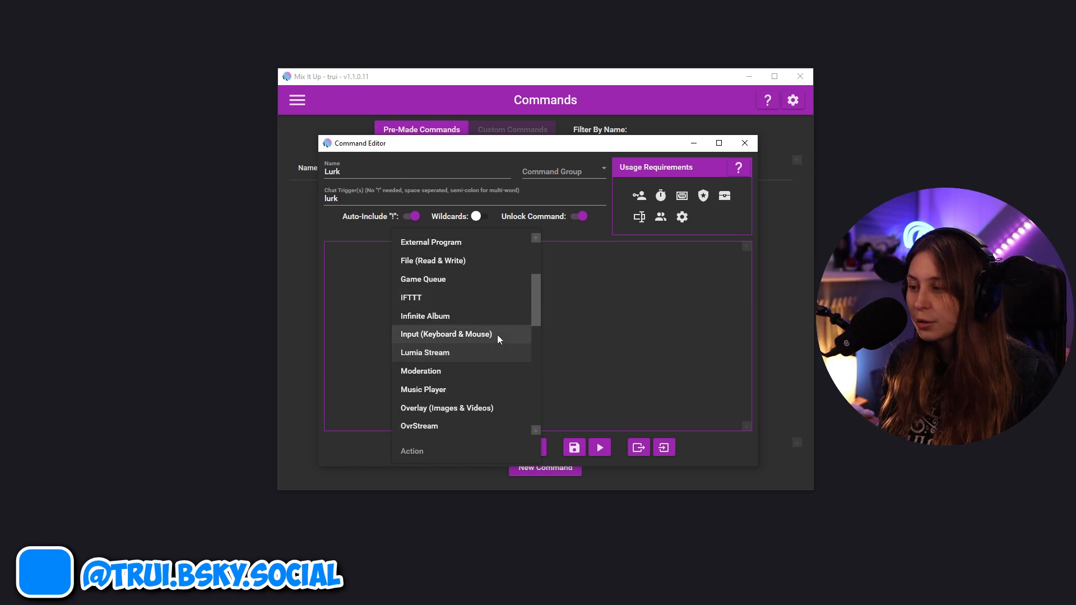
scroll(481, 366, "down", 3)
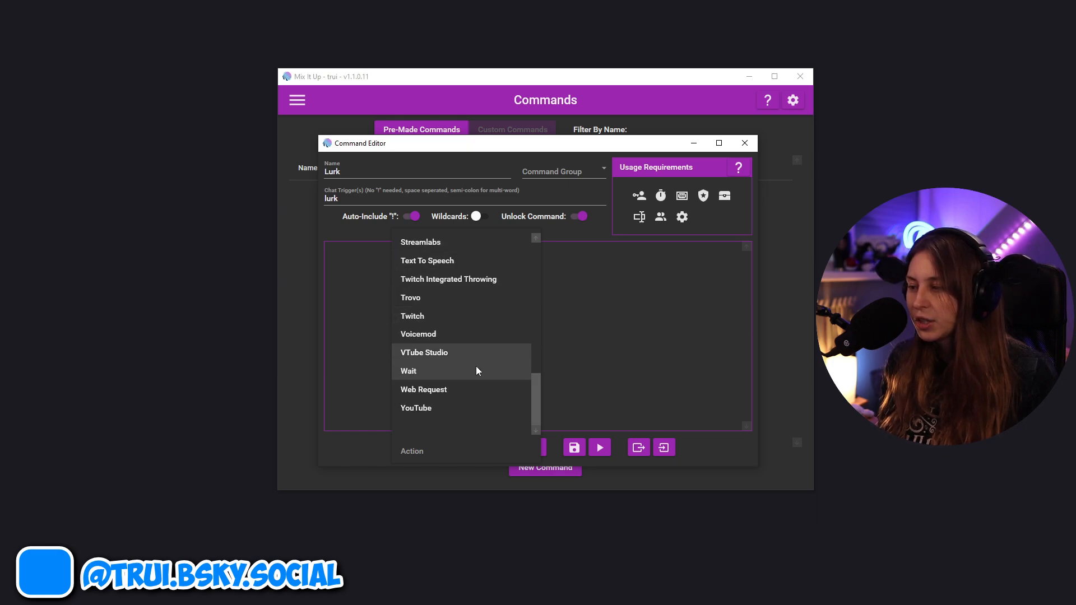
scroll(463, 372, "up", 7)
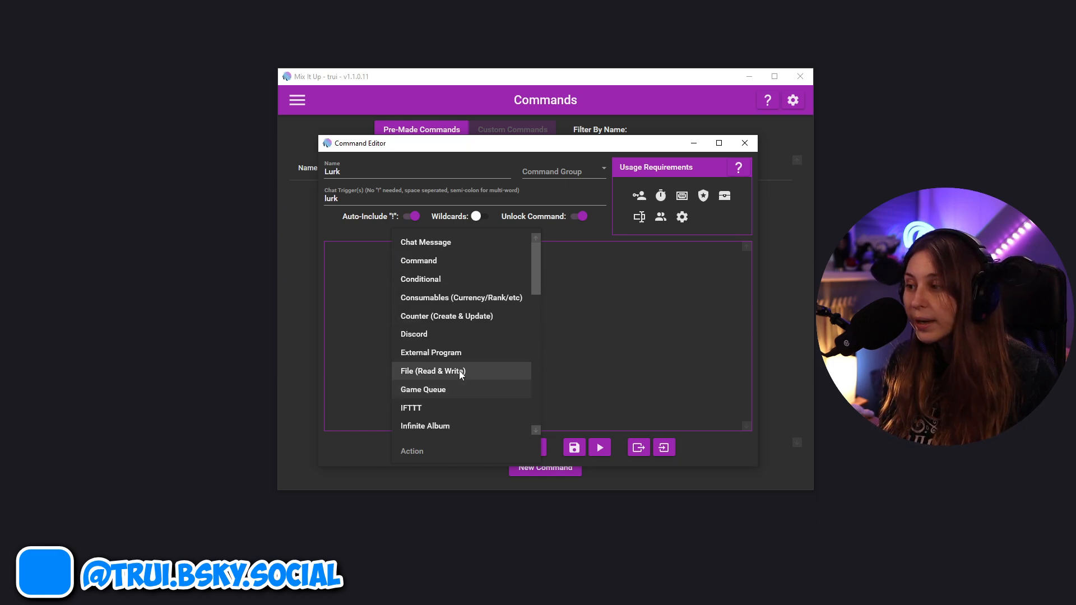
left_click(429, 245)
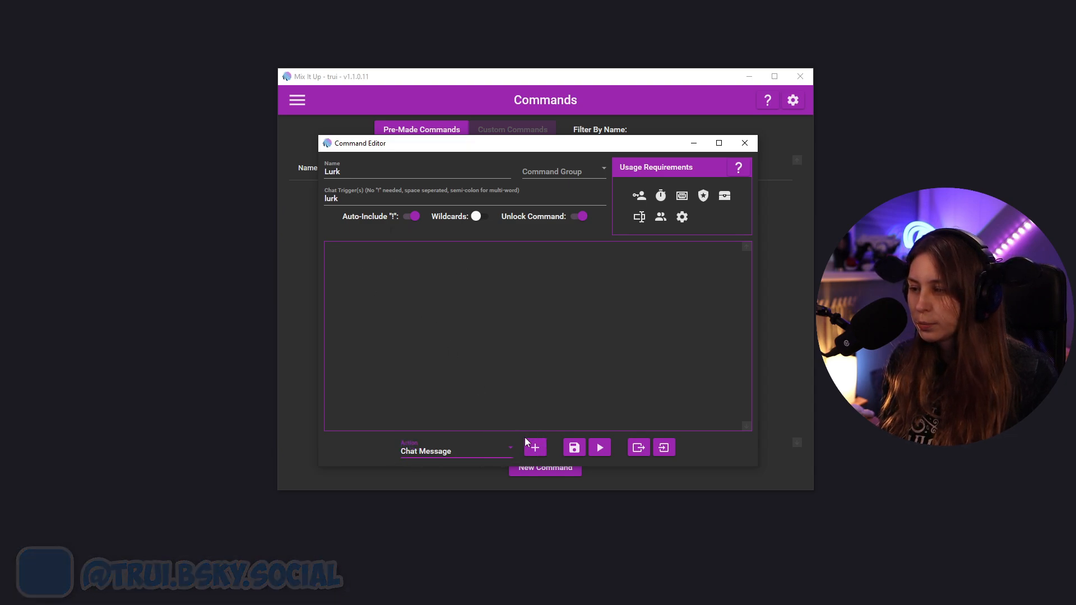
left_click(535, 447)
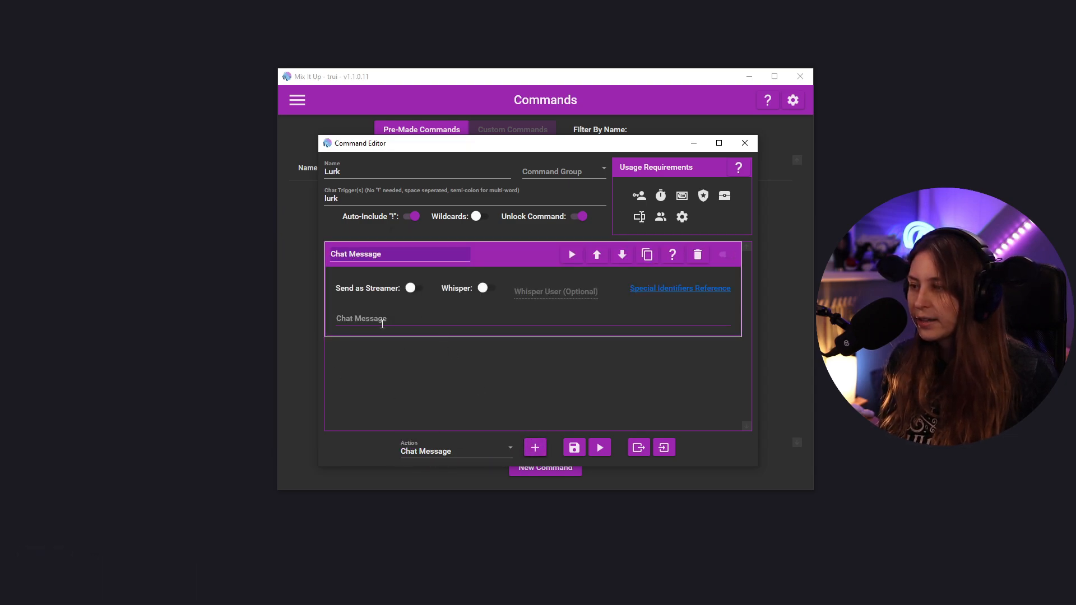
- Write "Have A Nice Lurk $username!" as the chat message, leaving Send as Streamer off
left_click(383, 323)
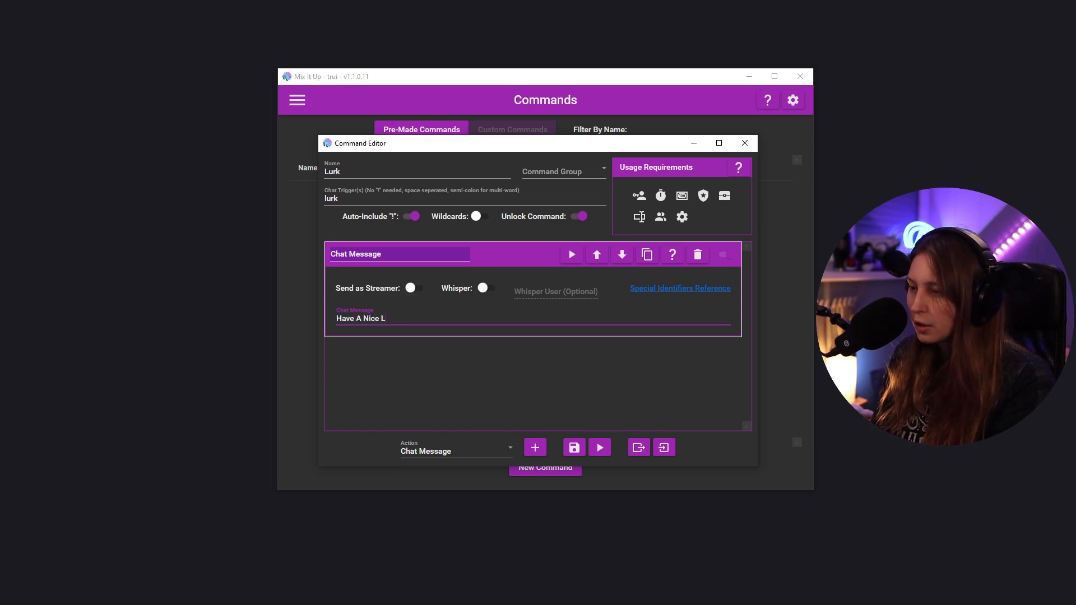
left_click(415, 289)
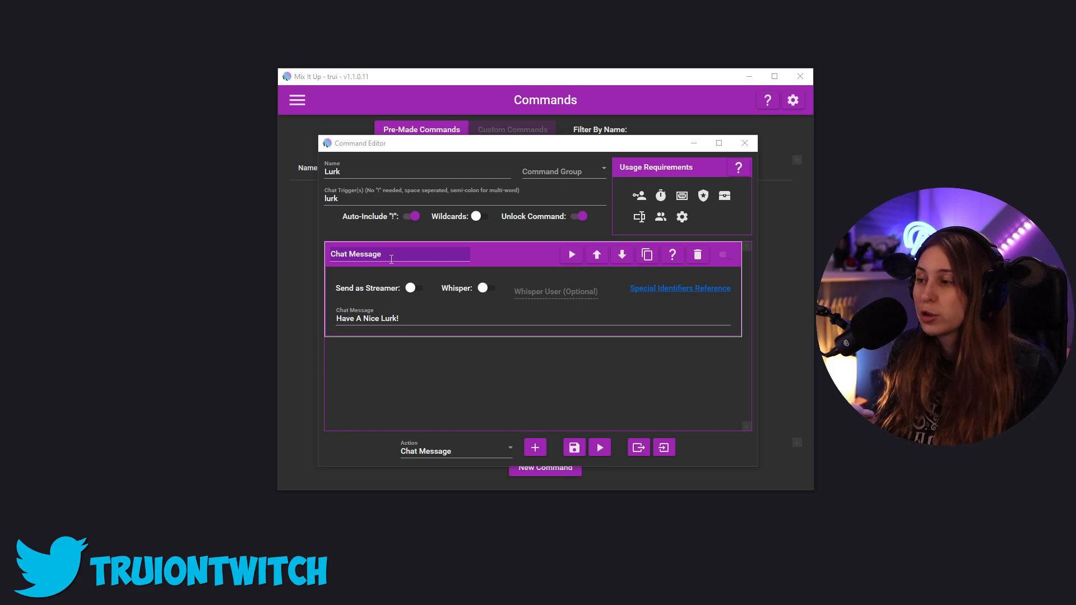
left_click(447, 317)
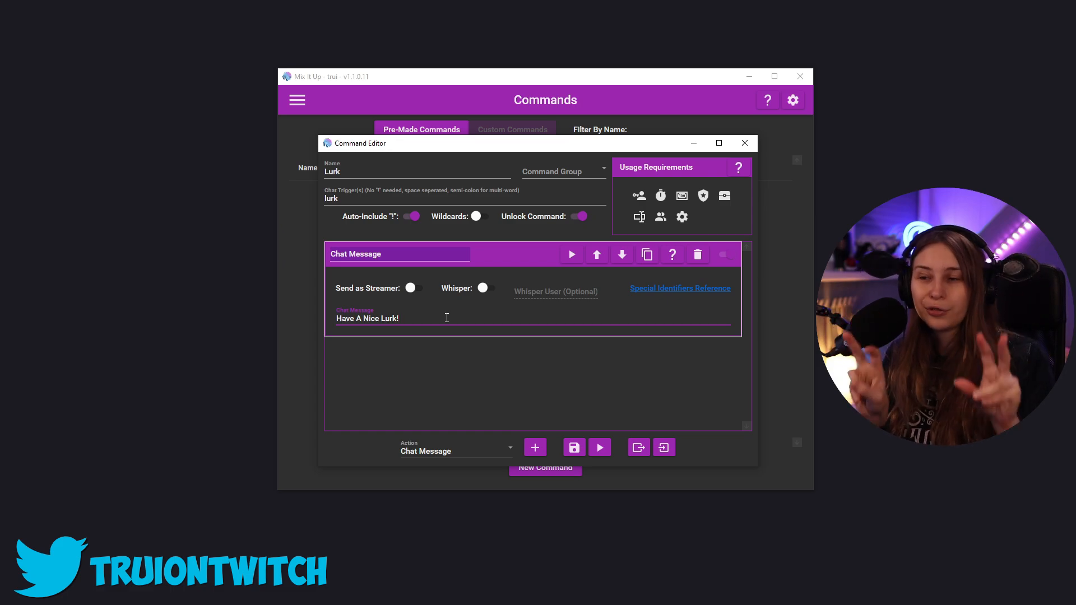
type("$username")
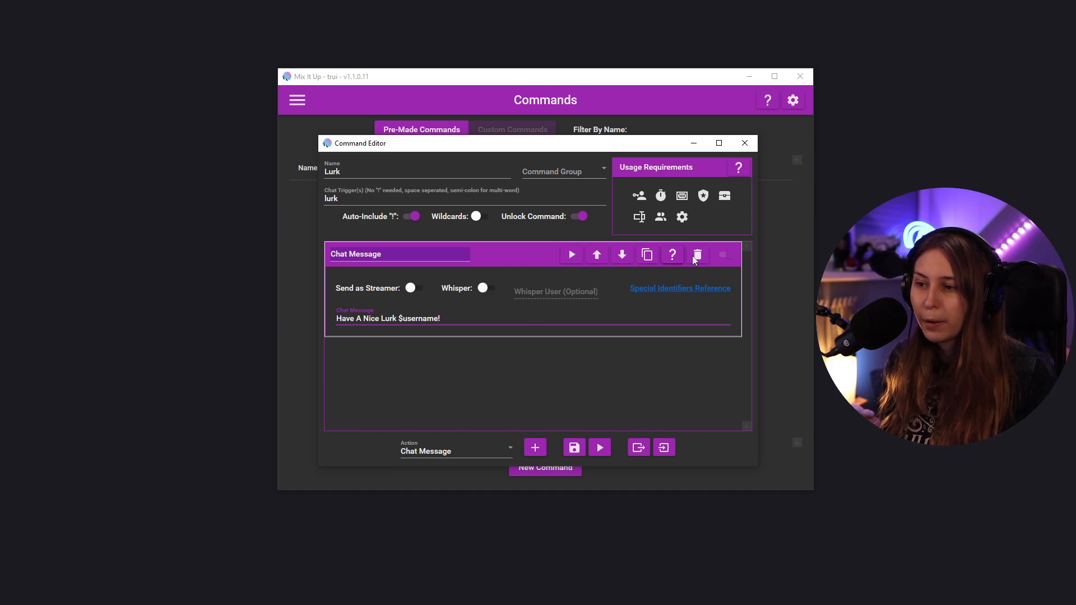
- Disable and re-enable the Chat Message action, and save the Lurk command
left_click(726, 256)
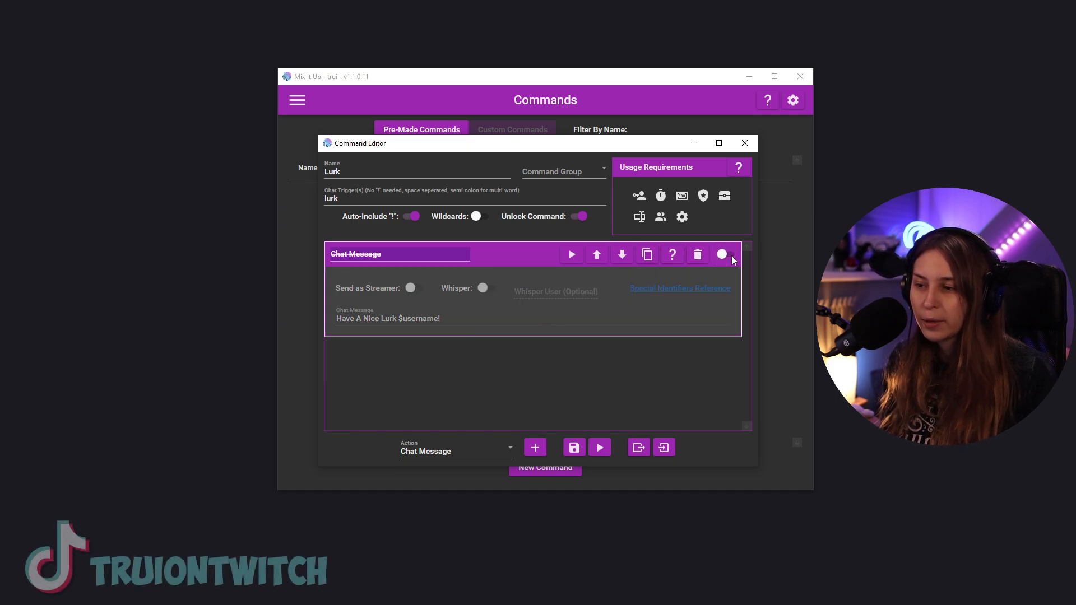
left_click(730, 256)
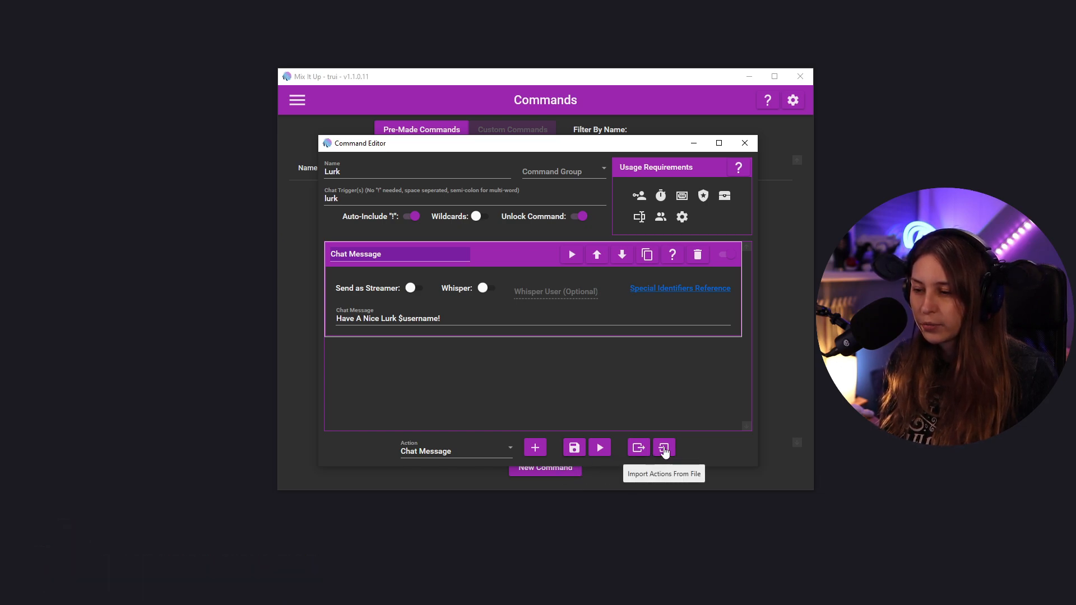
left_click(573, 448)
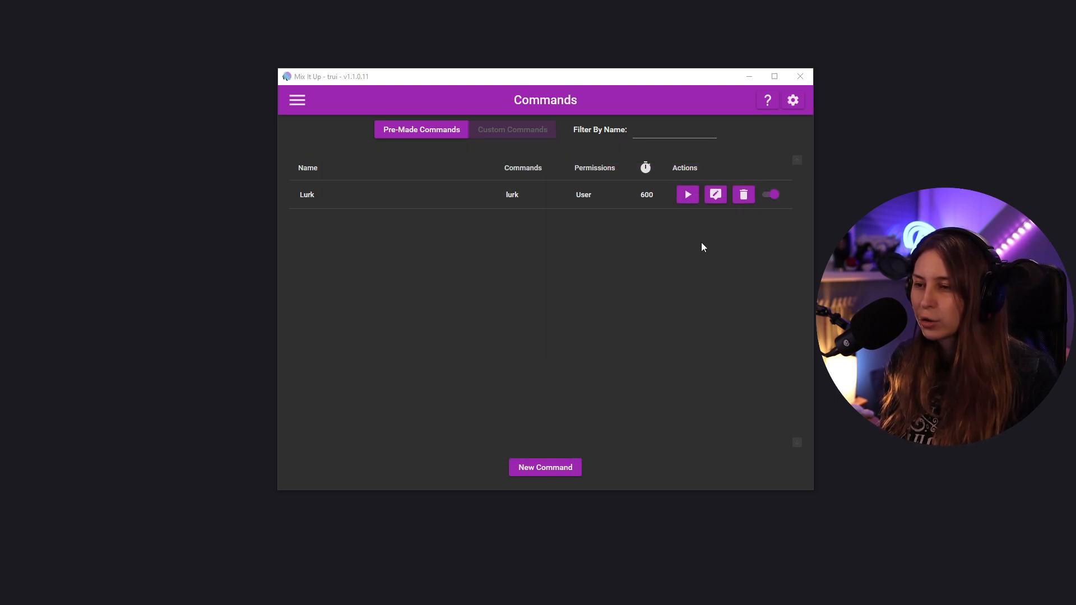
- View the list of pre-made commands and return to the custom commands
left_click(450, 133)
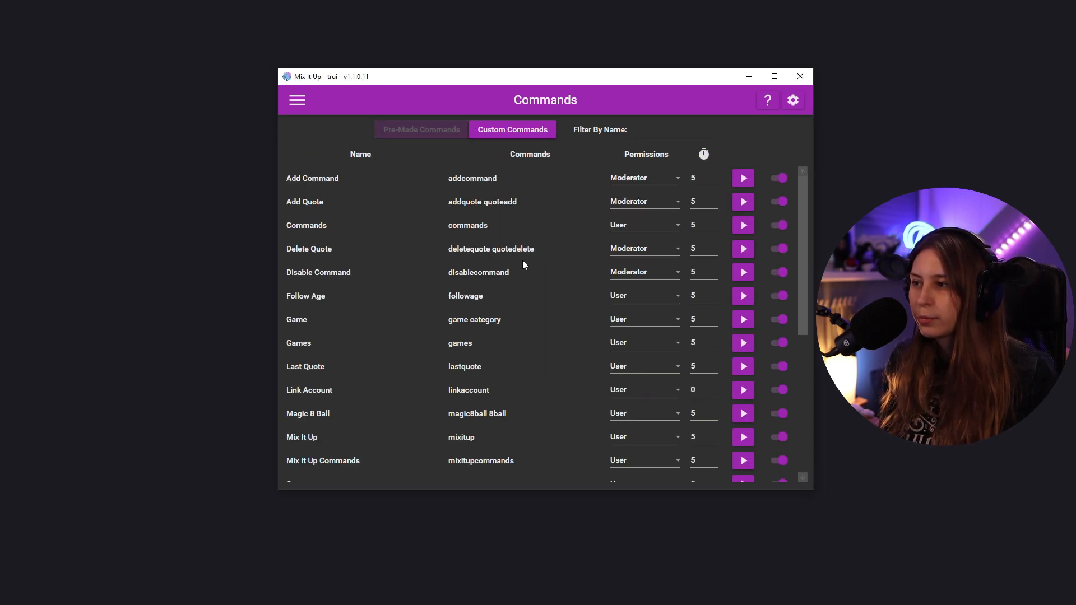
left_click(527, 134)
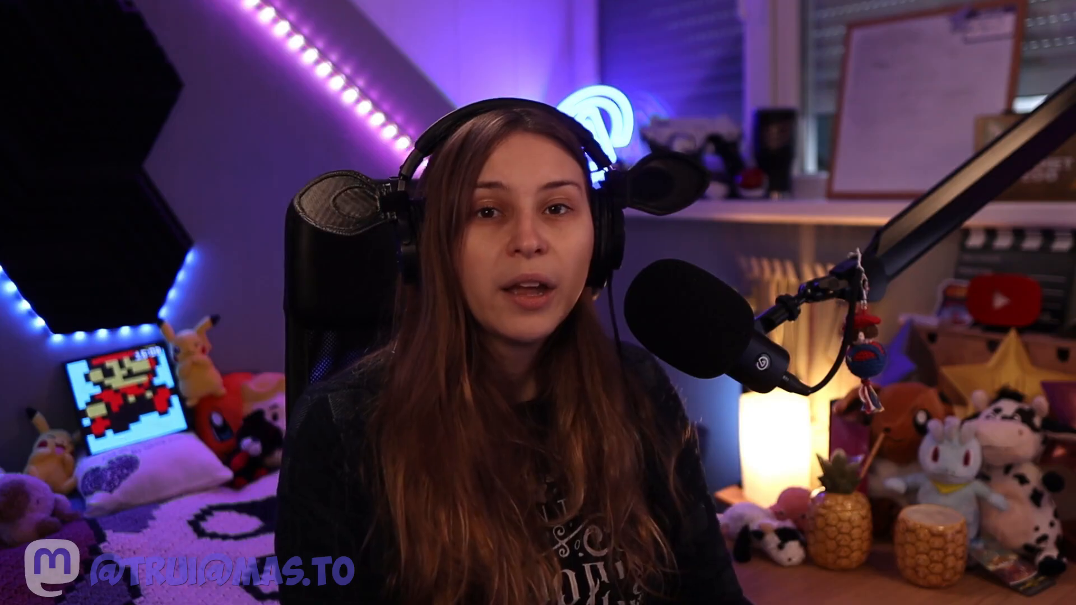